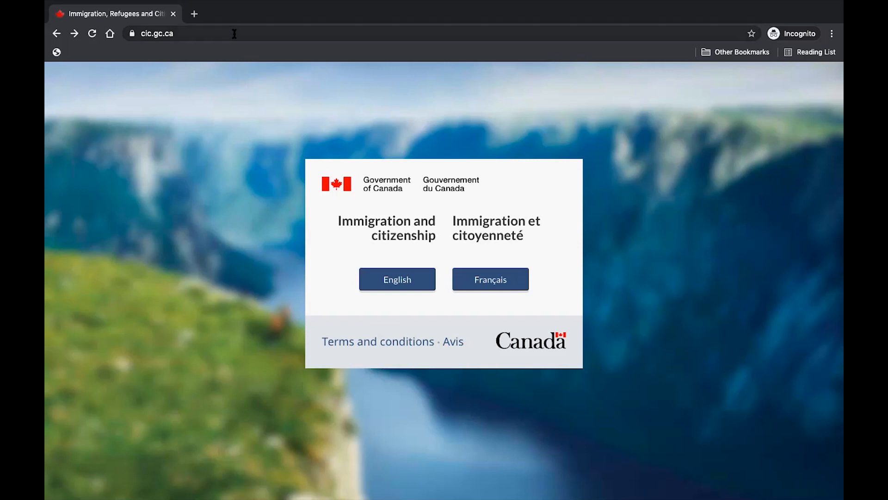
# Enter the English version of the site and open the Visit page under Immigration and citizenship.
pyautogui.click(392, 278)
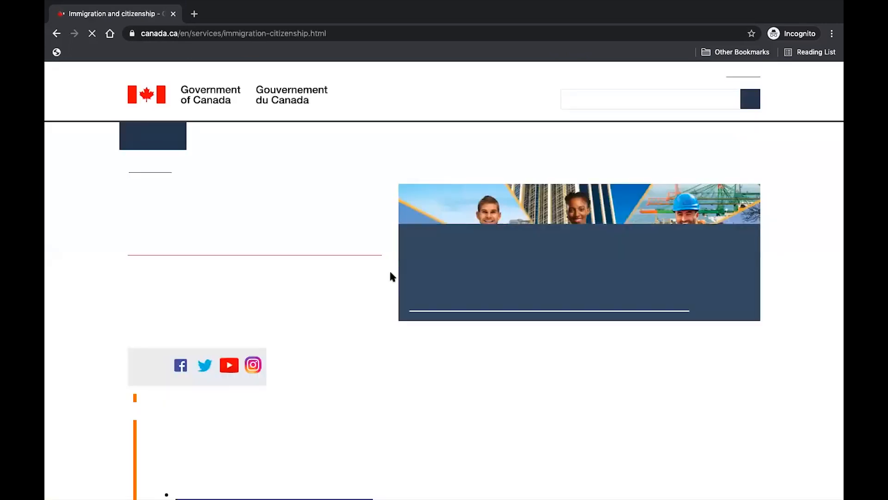
pyautogui.click(175, 136)
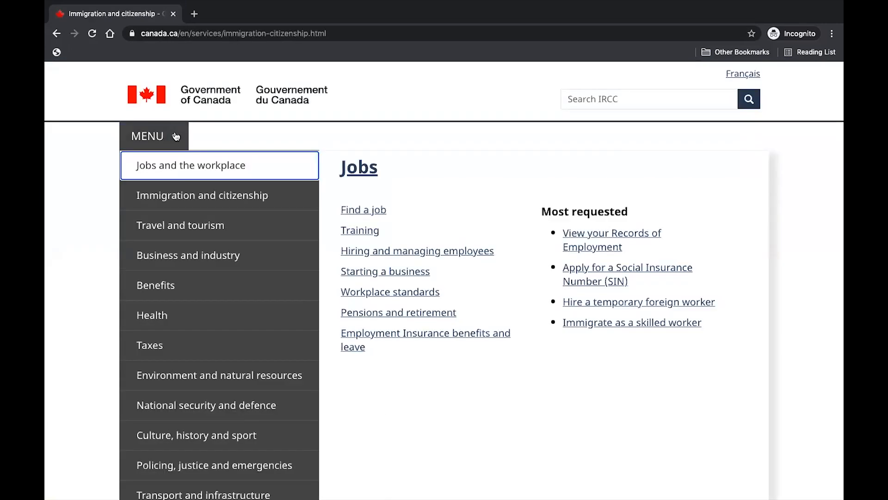
pyautogui.moveTo(205, 201)
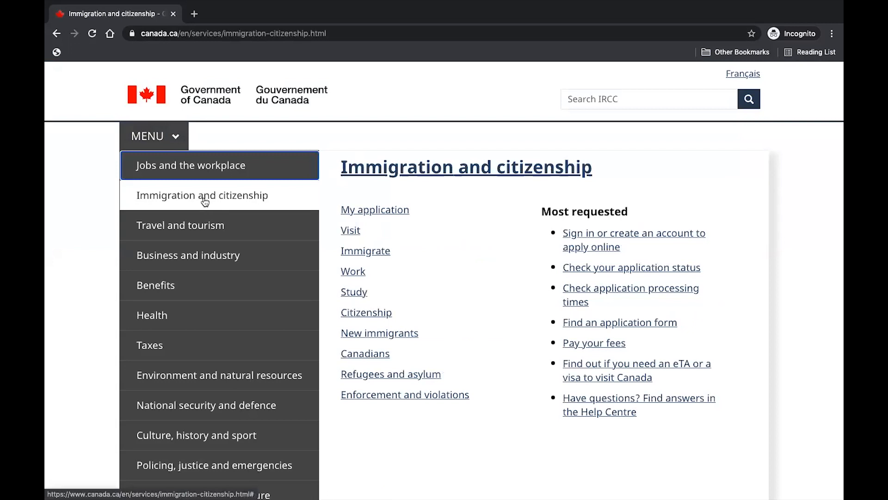
pyautogui.click(355, 235)
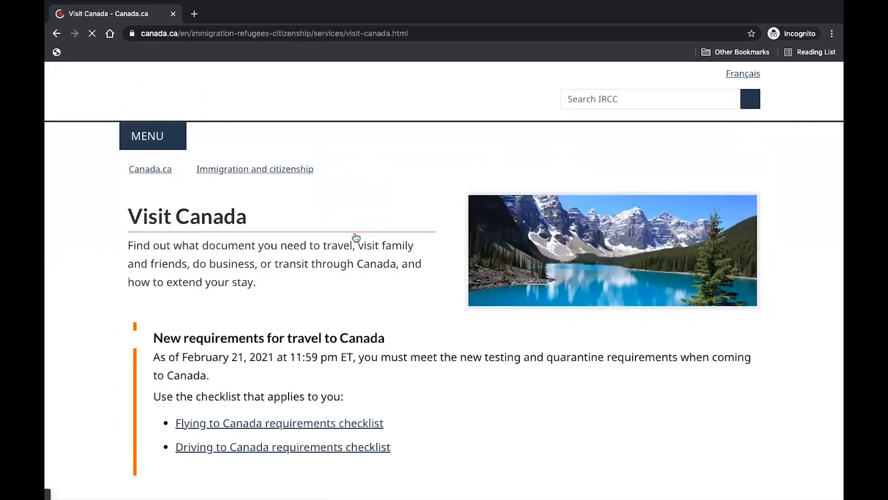
# Open the visitor visa application information and go to its section on how to apply.
pyautogui.scroll(-3, 356, 236)
pyautogui.scroll(-1, 355, 236)
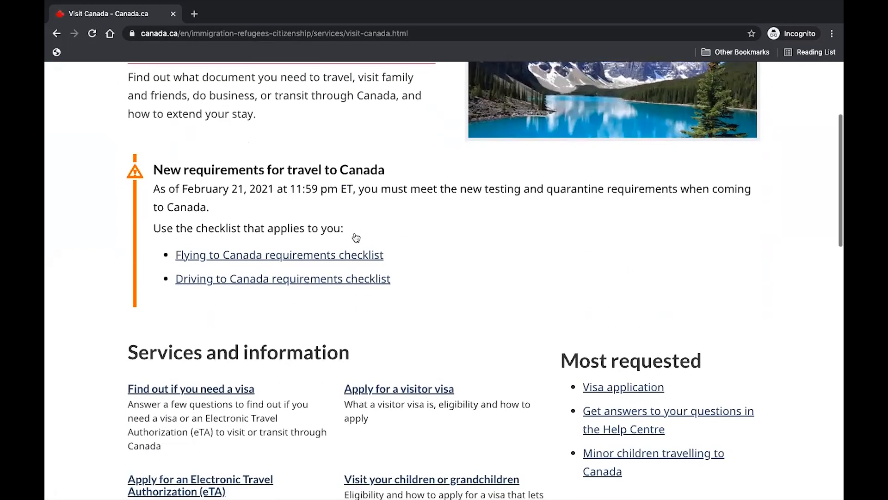
pyautogui.click(393, 392)
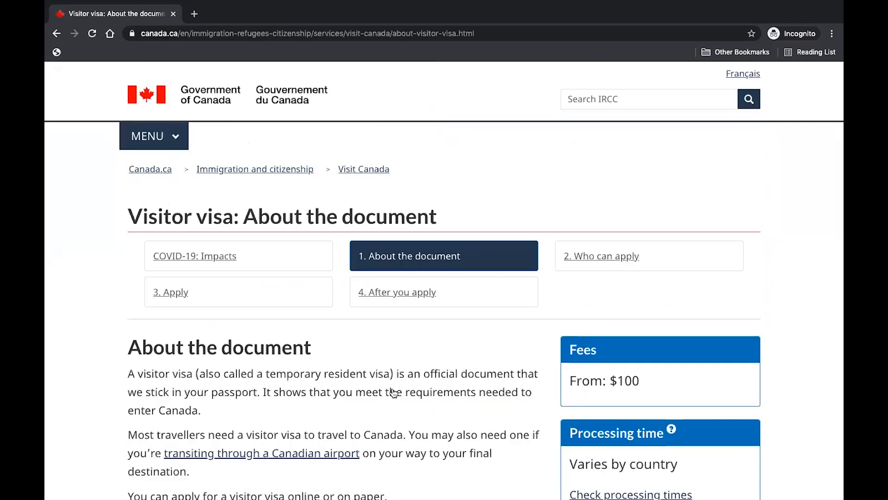
pyautogui.scroll(-2, 394, 391)
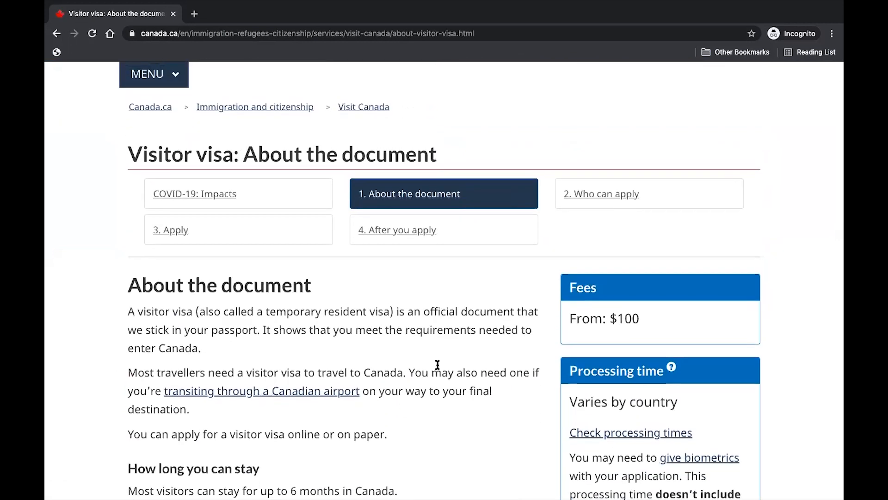
pyautogui.scroll(-1, 402, 362)
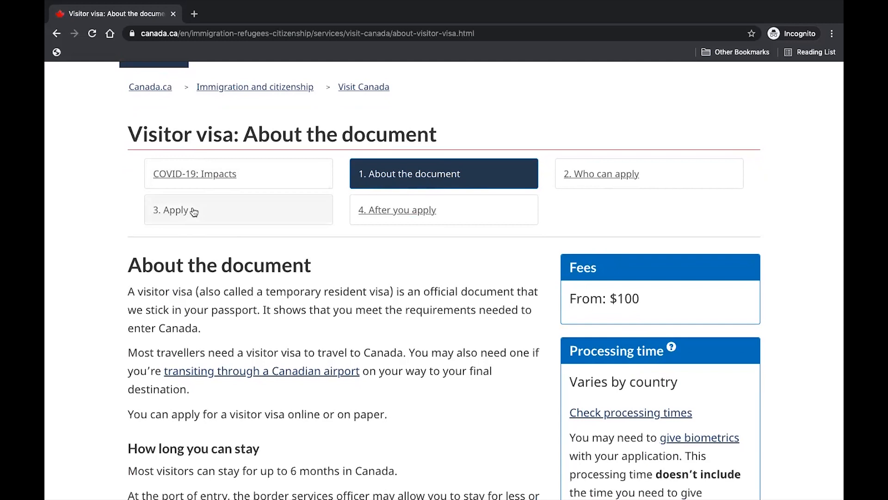
pyautogui.click(178, 212)
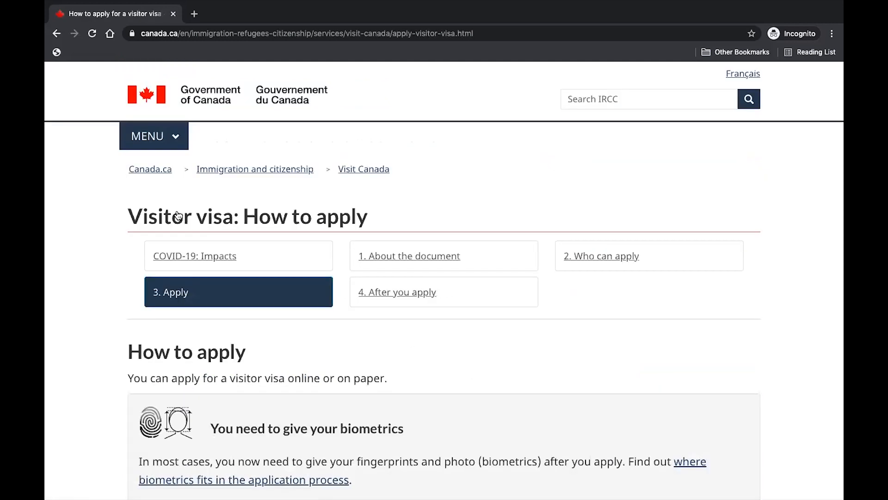
# Answer "None of the above" for the reason for coming to Canada, choose to apply Online, and get the instructions.
pyautogui.scroll(-7, 230, 320)
pyautogui.scroll(4, 233, 328)
pyautogui.scroll(-10, 233, 327)
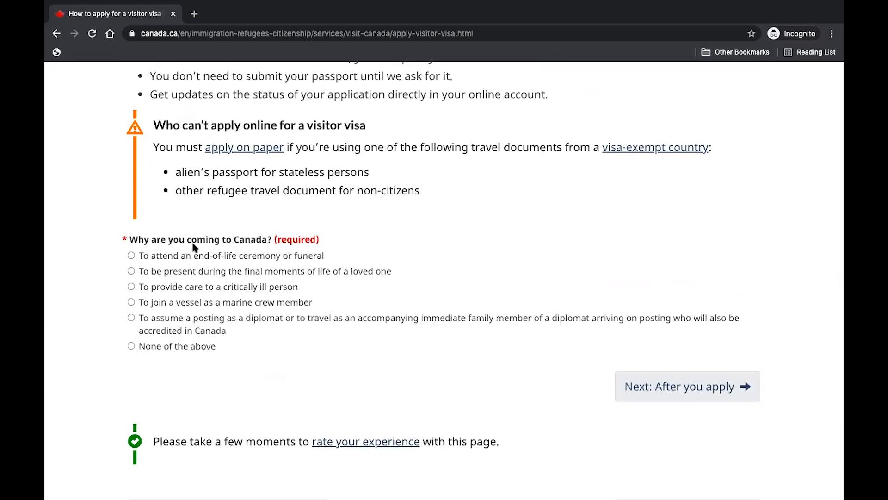
pyautogui.click(131, 346)
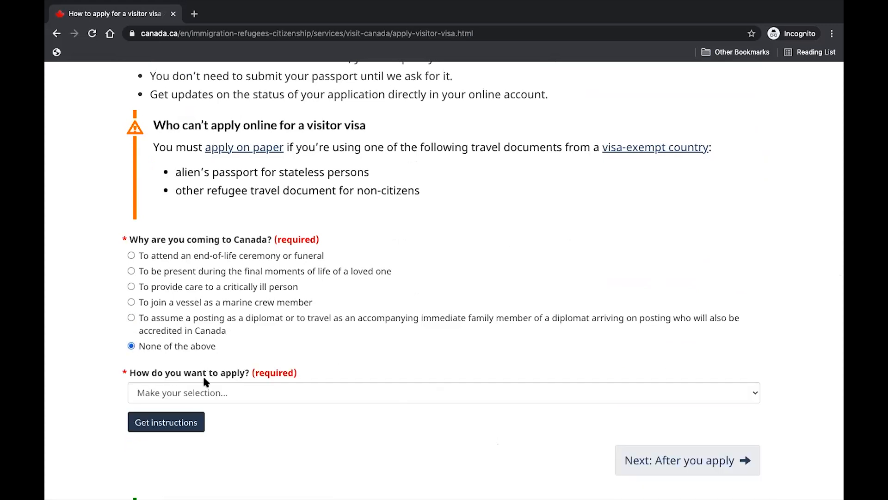
pyautogui.click(752, 396)
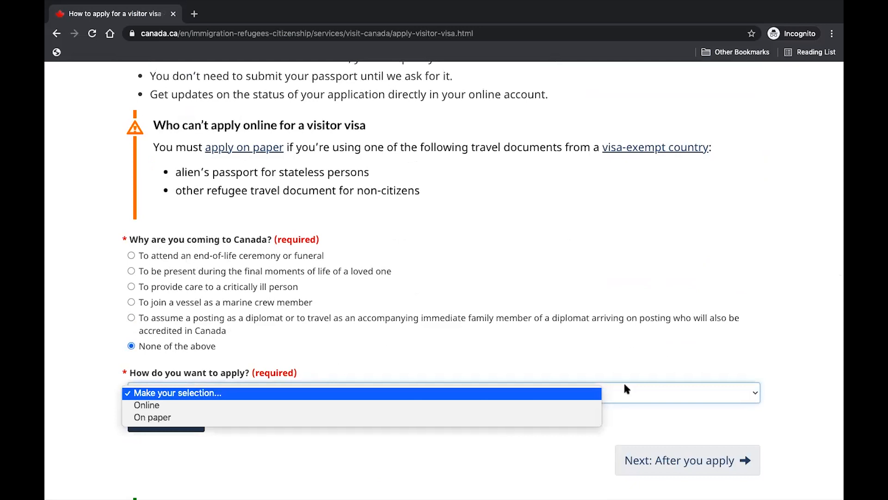
pyautogui.click(472, 402)
pyautogui.click(146, 421)
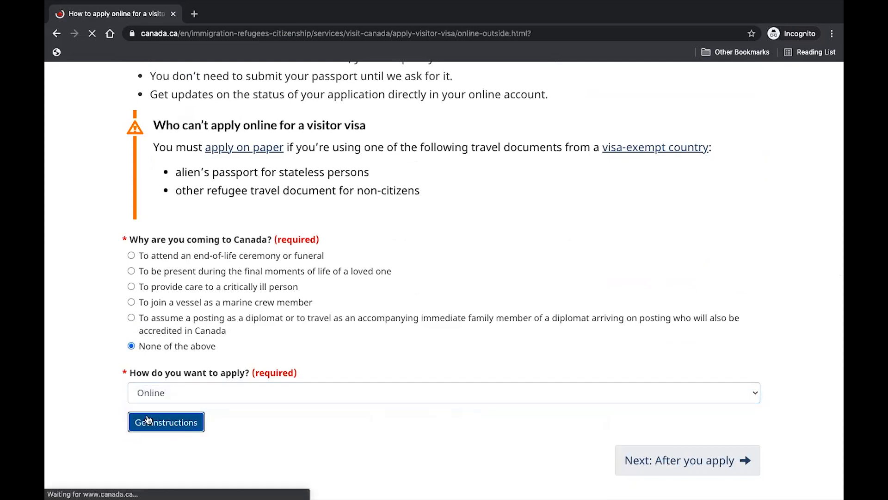
# Proceed to apply for a visitor visa online and choose to sign in with GCKey.
pyautogui.scroll(-5, 189, 401)
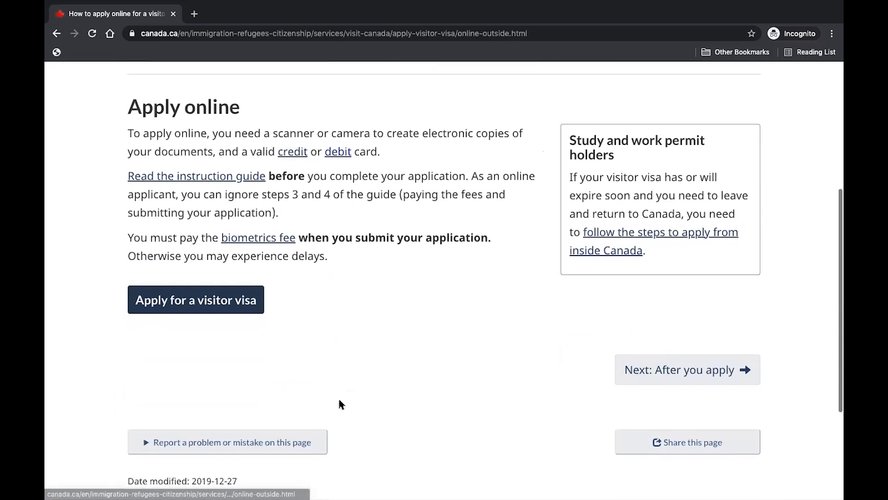
pyautogui.click(176, 302)
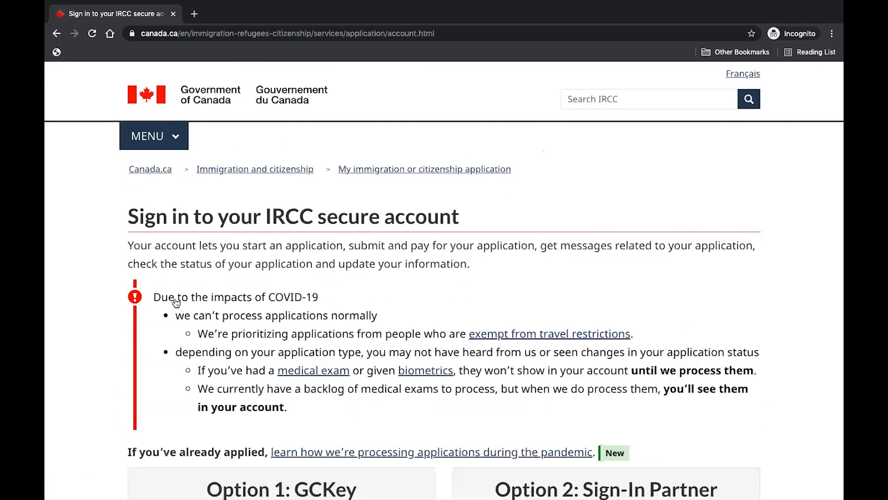
pyautogui.scroll(-6, 176, 302)
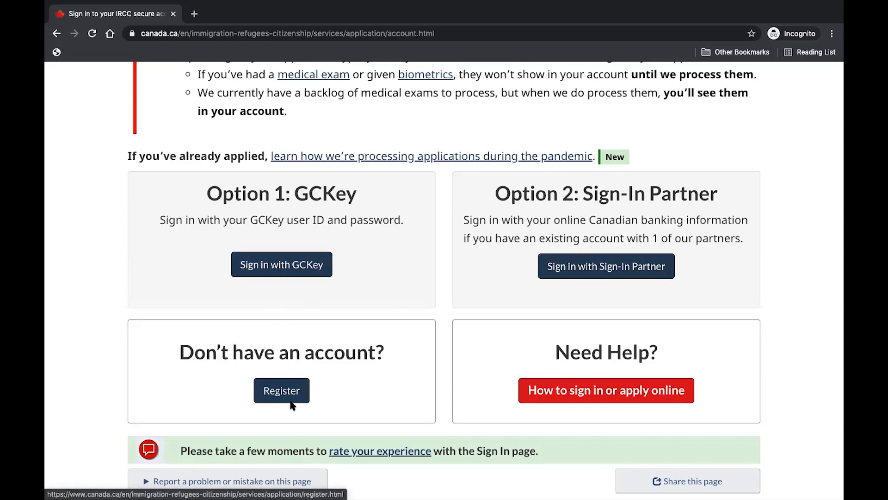
pyautogui.click(295, 265)
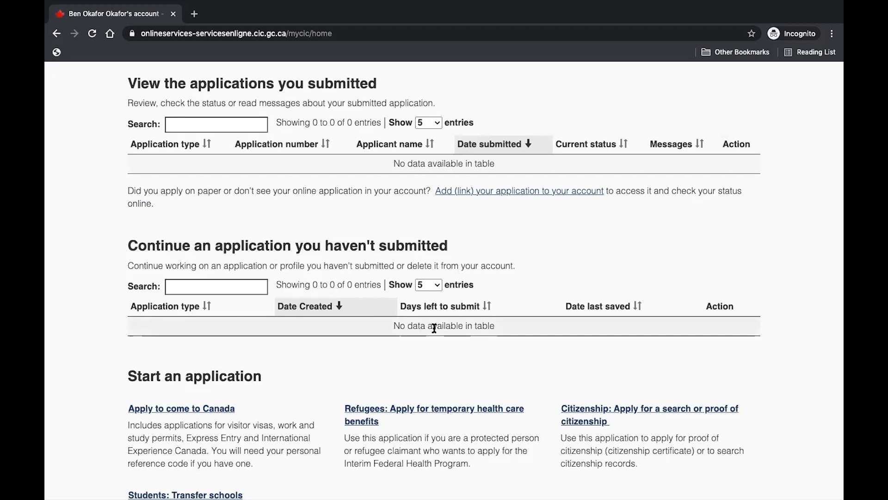
# Start an Apply to come to Canada application and open the eligibility questionnaire for visitor visa, study and/or work permit.
pyautogui.scroll(-3, 433, 327)
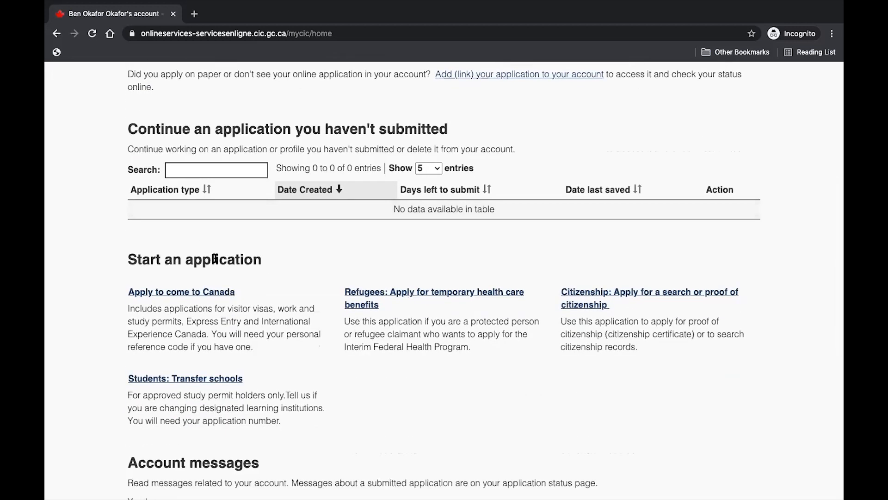
pyautogui.click(175, 294)
pyautogui.scroll(-2, 293, 374)
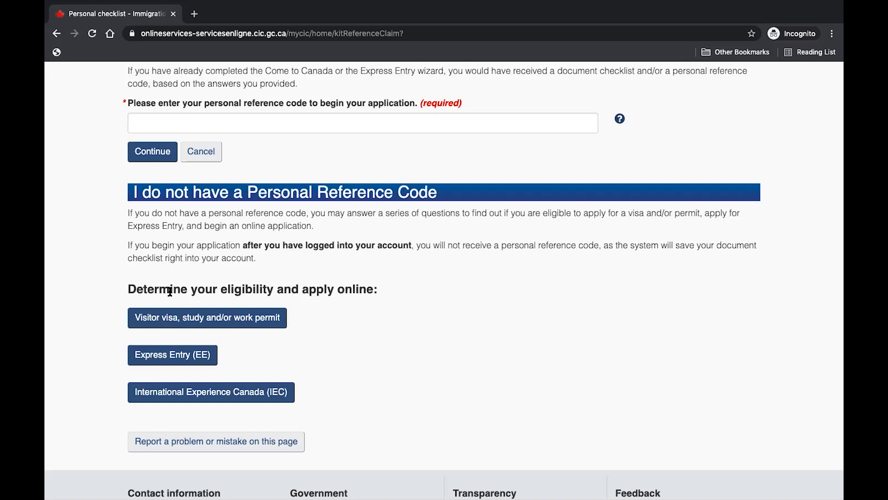
pyautogui.click(191, 319)
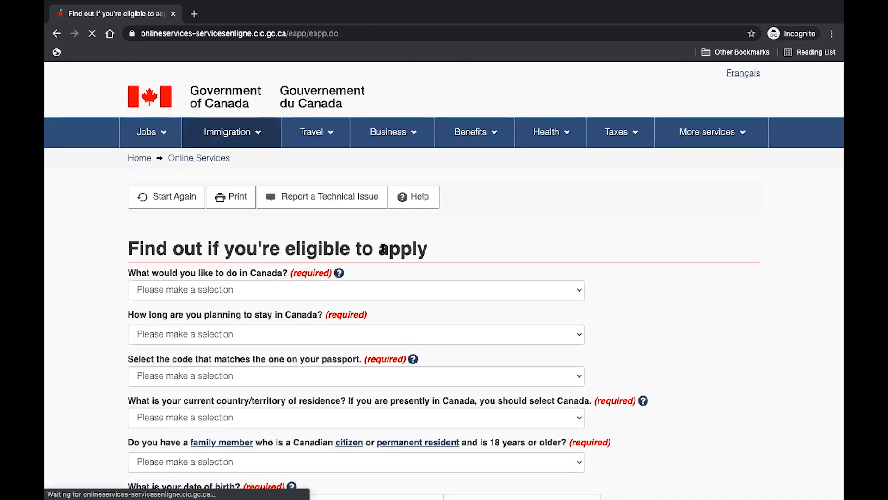
# Set the purpose in Canada to Visit and the planned stay to "Temporarily - more than 6 months".
pyautogui.click(540, 292)
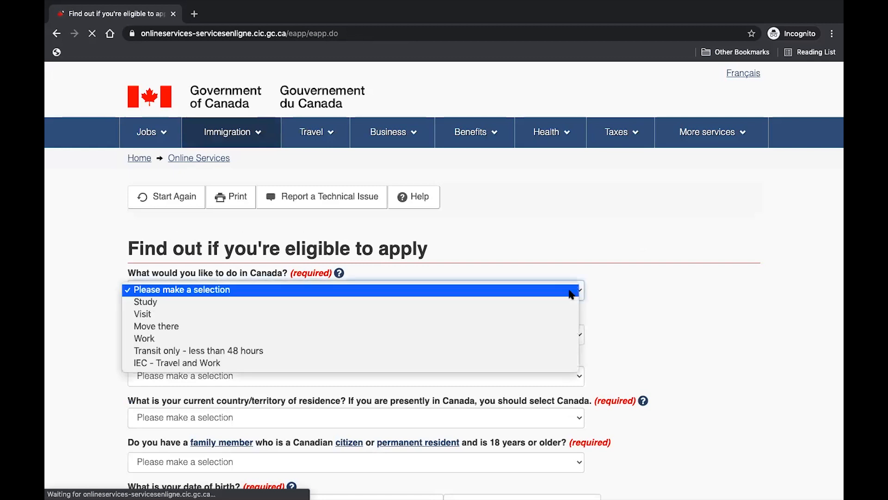
pyautogui.click(271, 312)
pyautogui.scroll(-2, 359, 292)
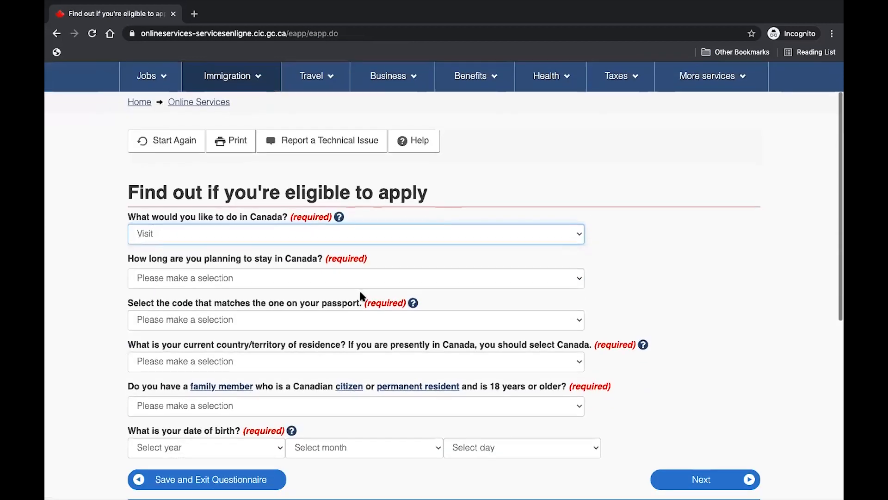
pyautogui.click(546, 286)
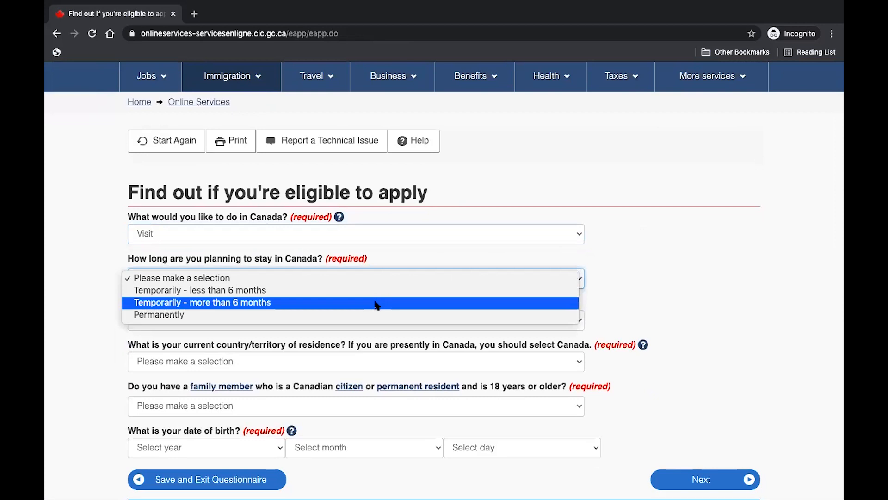
pyautogui.click(375, 303)
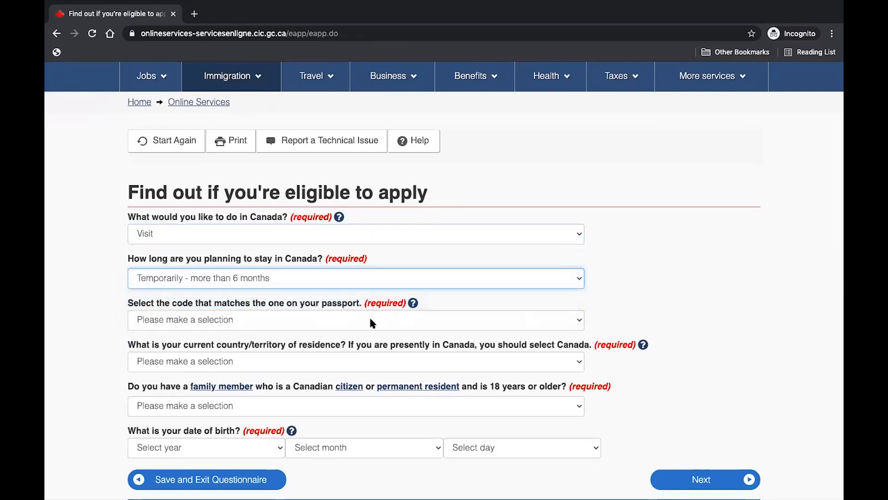
# Set the passport code to NGA (Nigeria).
pyautogui.click(573, 321)
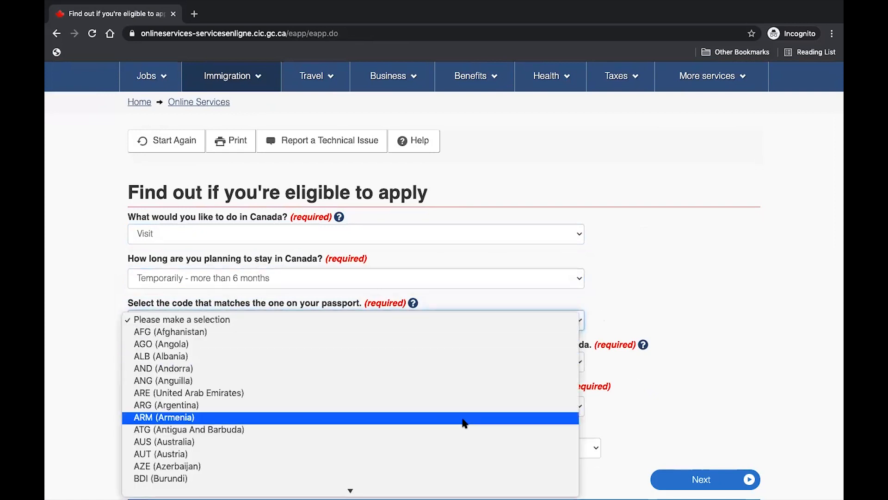
pyautogui.press('n')
pyautogui.scroll(-2, 464, 423)
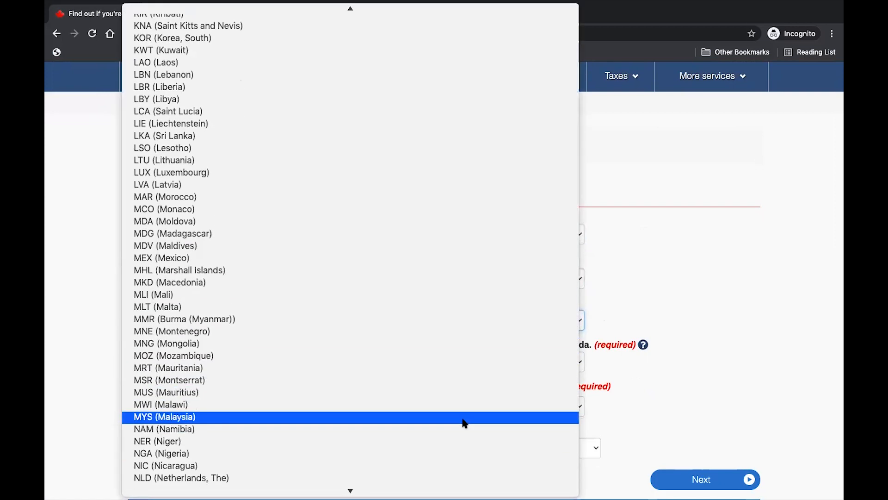
pyautogui.click(289, 456)
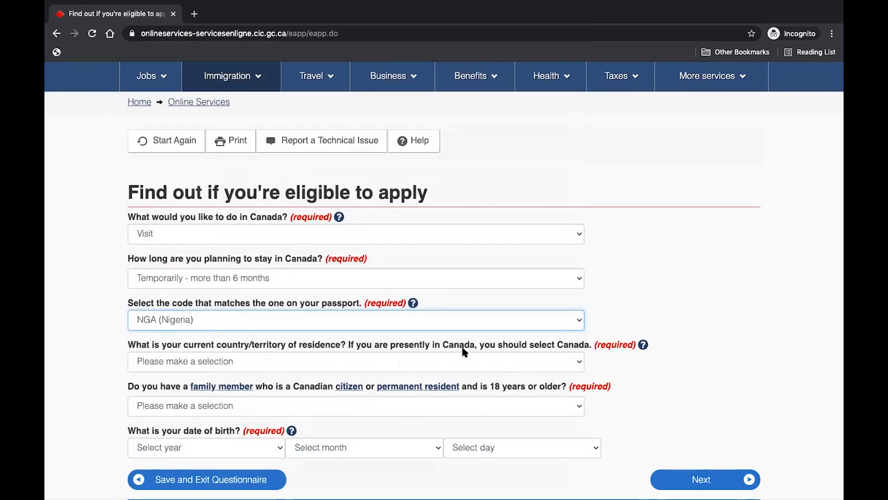
# Set the current country of residence to Nigeria and answer No to having an adult Canadian citizen or permanent resident family member.
pyautogui.click(572, 361)
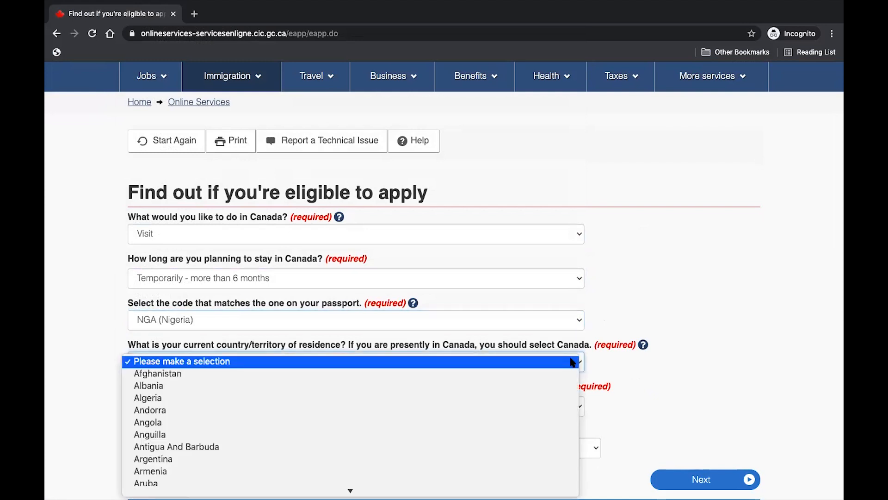
pyautogui.scroll(-10, 499, 404)
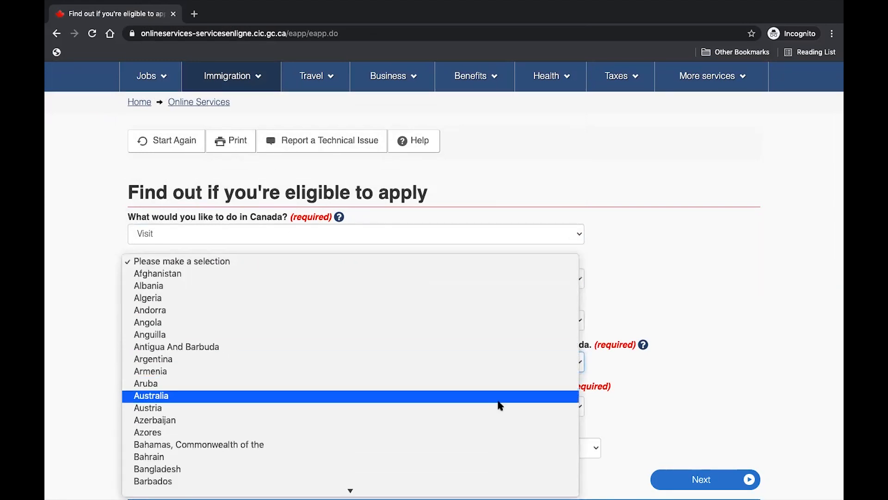
pyautogui.scroll(-15, 498, 404)
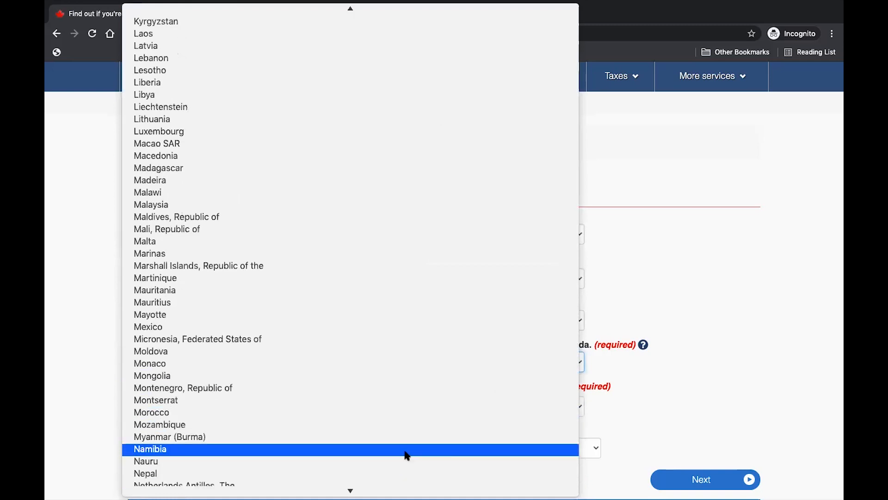
pyautogui.scroll(-3, 396, 416)
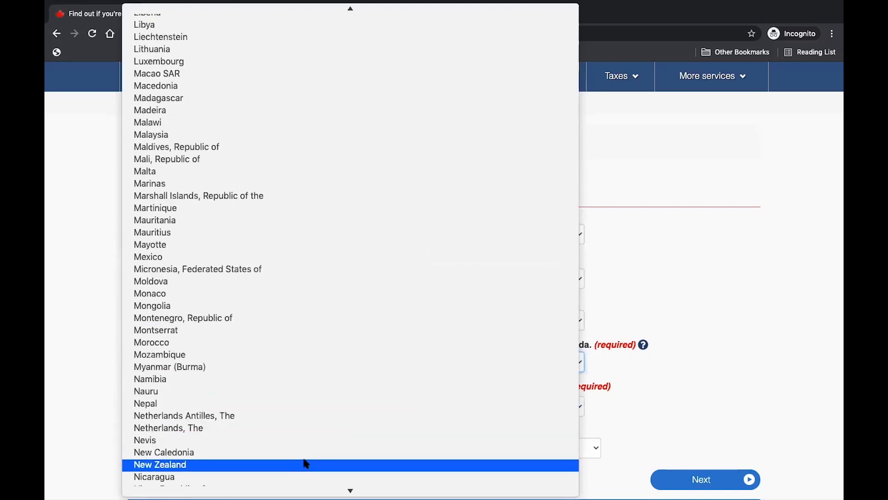
pyautogui.scroll(-1, 302, 464)
pyautogui.click(282, 472)
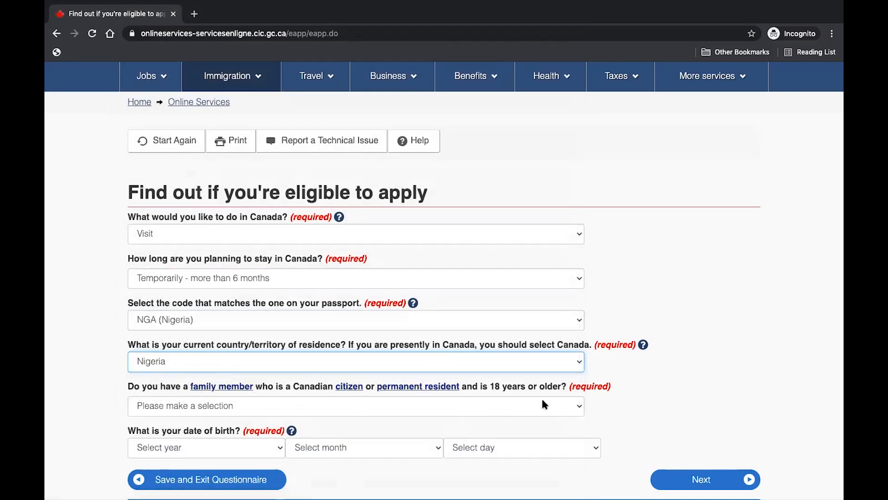
pyautogui.click(578, 405)
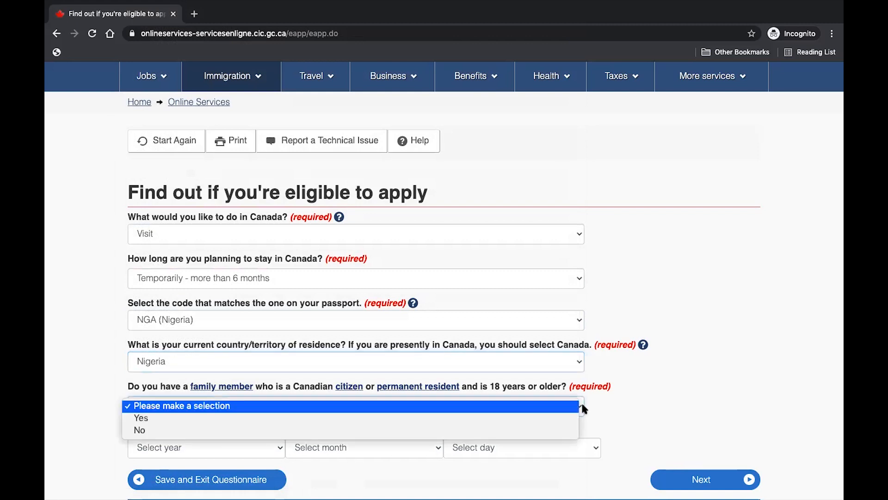
pyautogui.click(494, 429)
# Fill in the applicant's date of birth by year, month and day, and submit this page of the questionnaire.
pyautogui.scroll(-3, 494, 428)
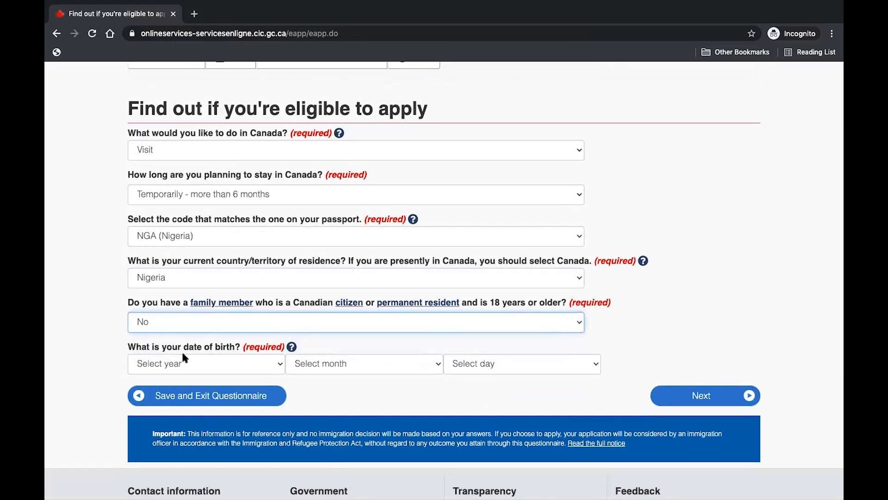
pyautogui.scroll(-5, 250, 407)
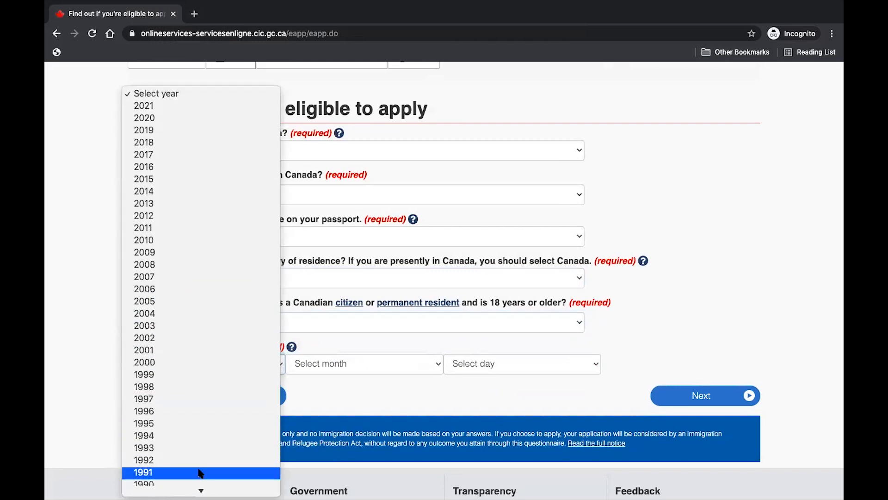
pyautogui.scroll(-1, 199, 470)
pyautogui.click(199, 453)
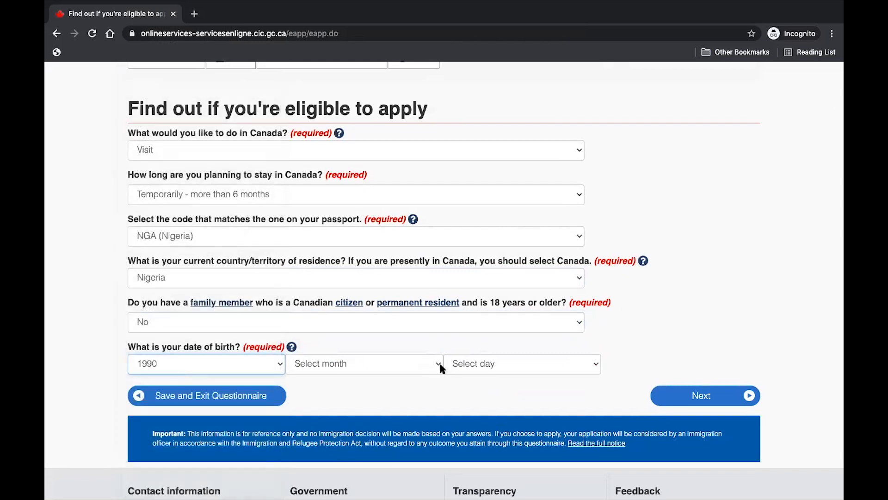
pyautogui.click(435, 366)
pyautogui.click(406, 440)
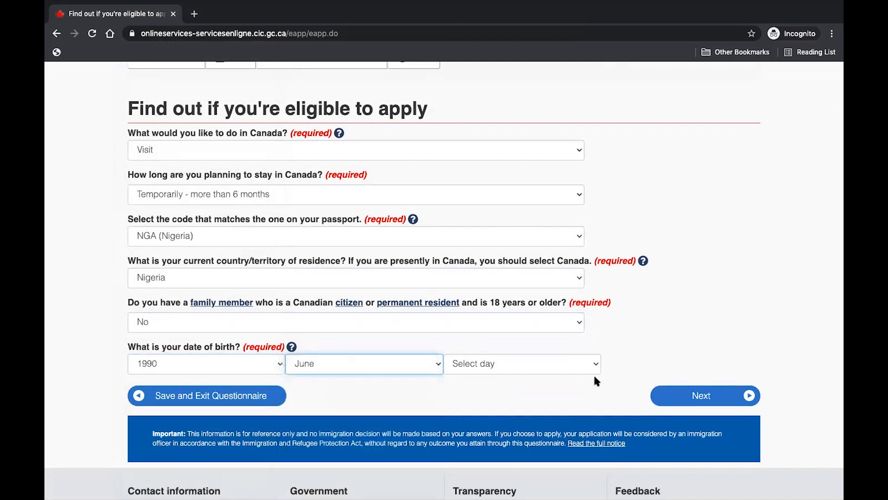
pyautogui.click(593, 367)
pyautogui.click(528, 438)
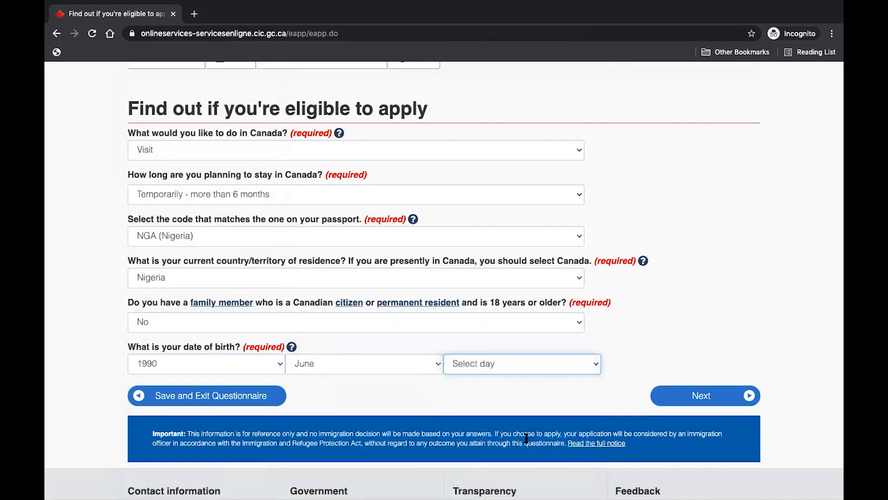
pyautogui.click(665, 402)
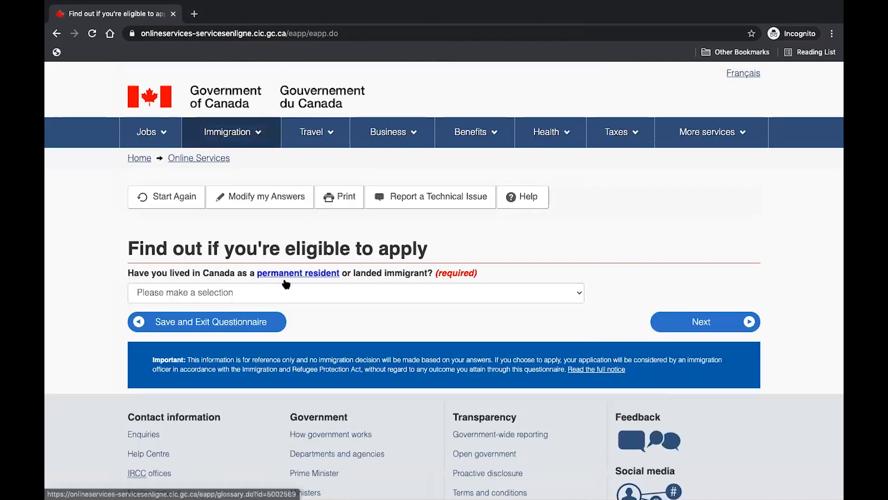
# Answer No to having lived in Canada as a permanent resident and No to being a lawful US permanent resident, submitting each answer.
pyautogui.click(574, 291)
pyautogui.click(452, 317)
pyautogui.click(665, 325)
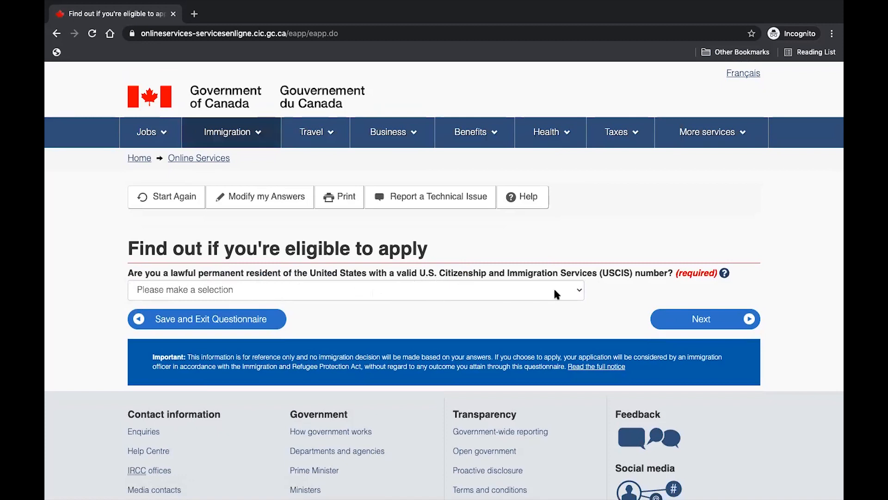
pyautogui.click(575, 290)
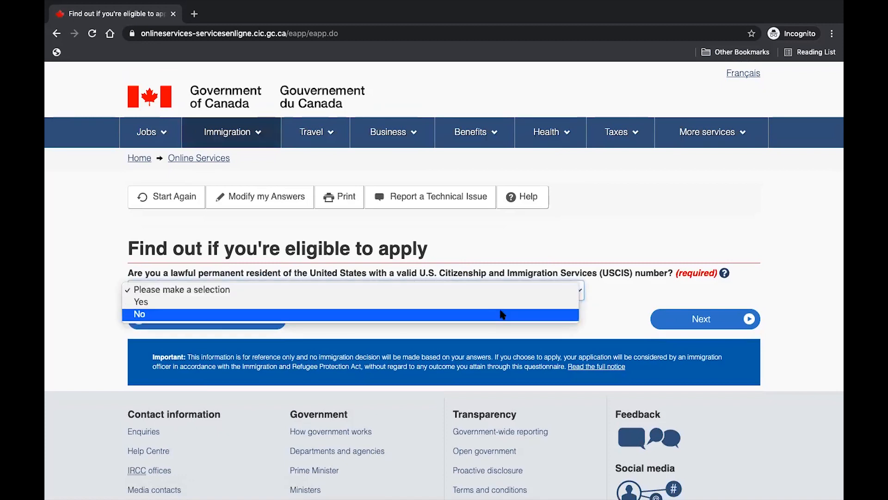
pyautogui.click(502, 315)
pyautogui.click(668, 324)
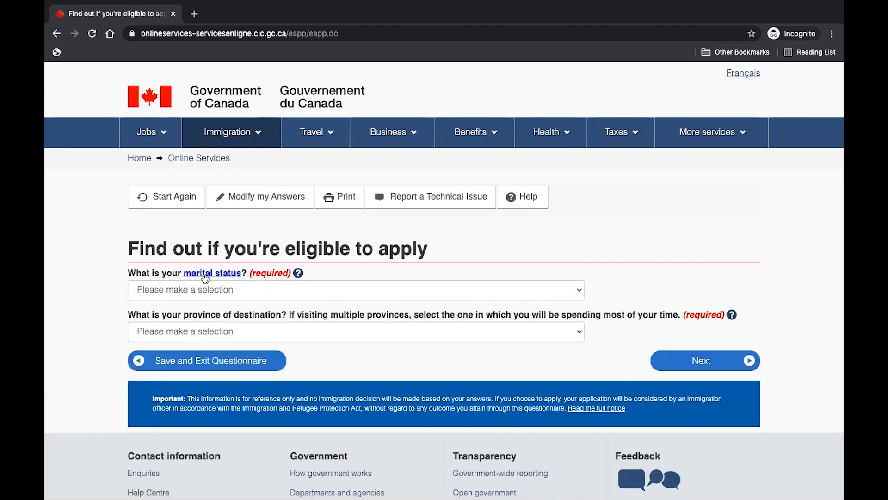
# Set the marital status to Never Married/Single and the province of destination to Ontario, and submit the answers.
pyautogui.click(571, 285)
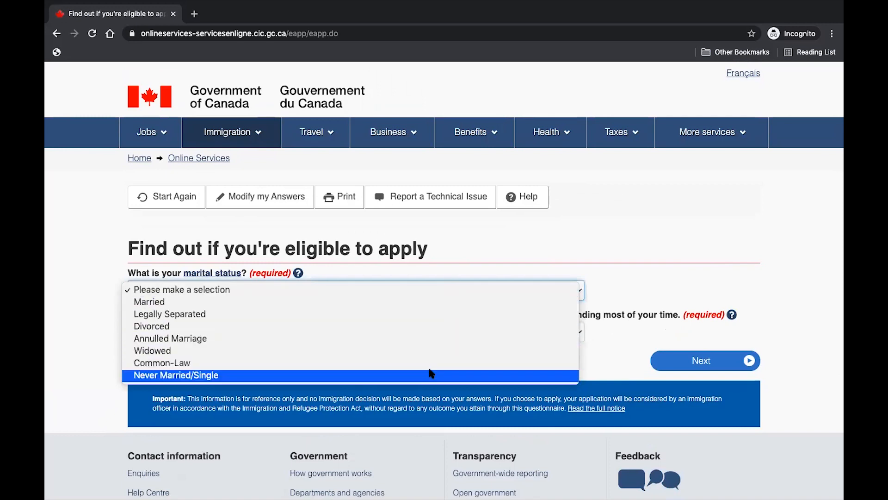
pyautogui.click(430, 373)
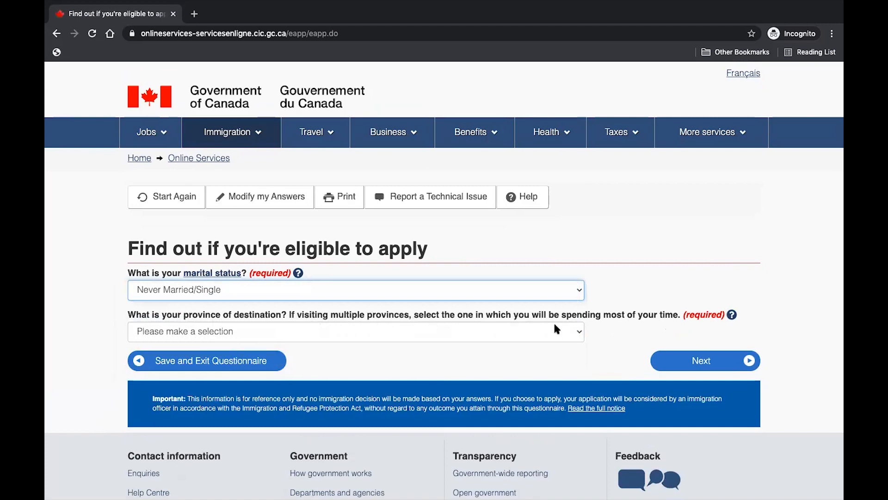
pyautogui.click(583, 329)
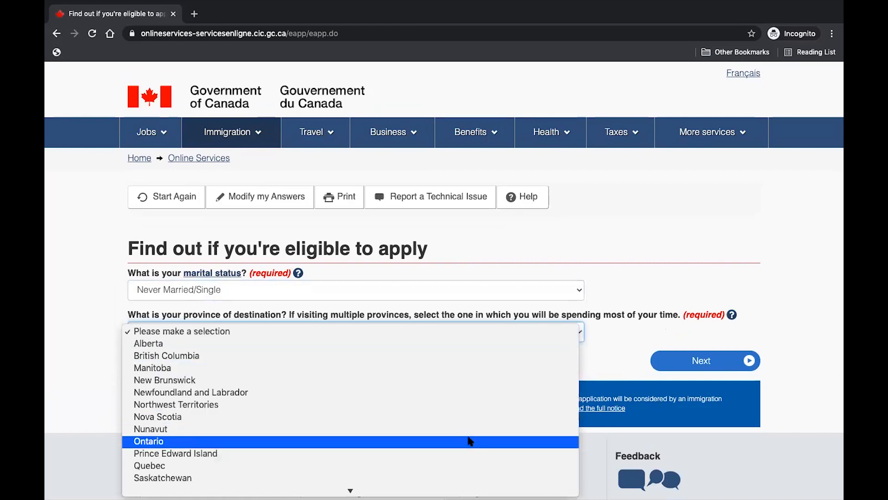
pyautogui.click(469, 440)
pyautogui.click(703, 367)
# Continue with the "Visitor visa - over 6 months" result and proceed past the personal checklist introduction.
pyautogui.scroll(-1, 440, 362)
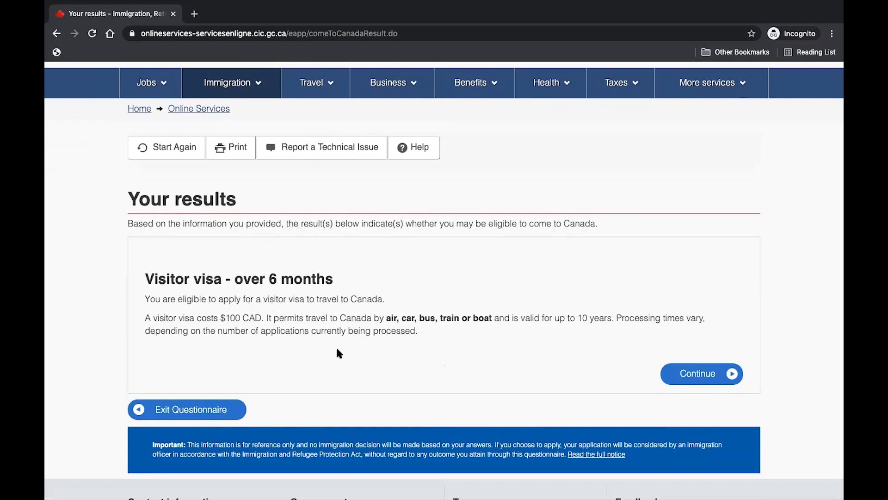
pyautogui.click(701, 371)
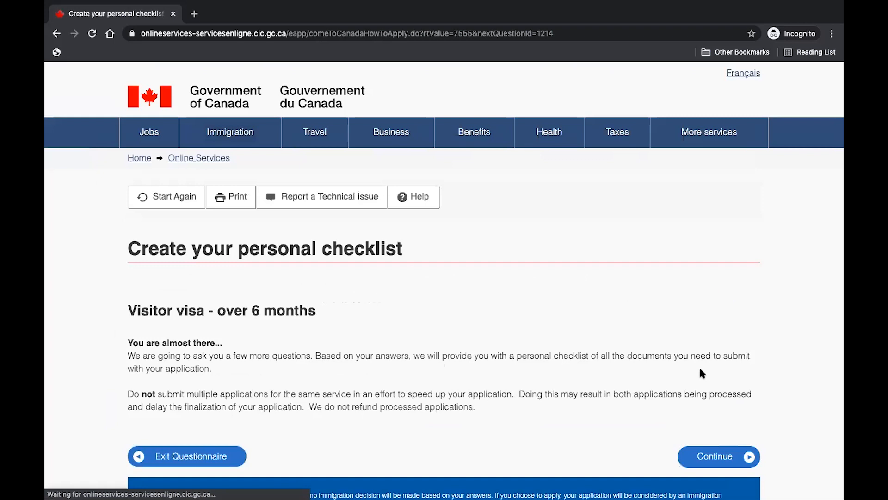
pyautogui.scroll(-1, 700, 369)
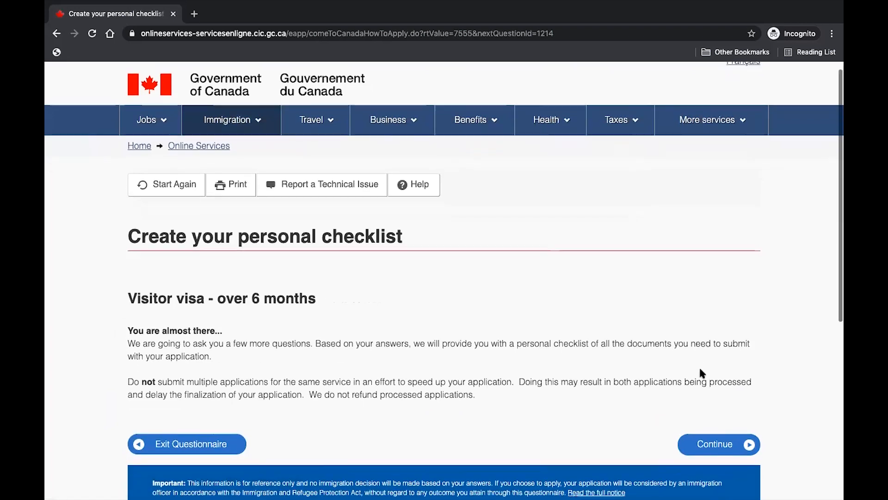
pyautogui.click(710, 423)
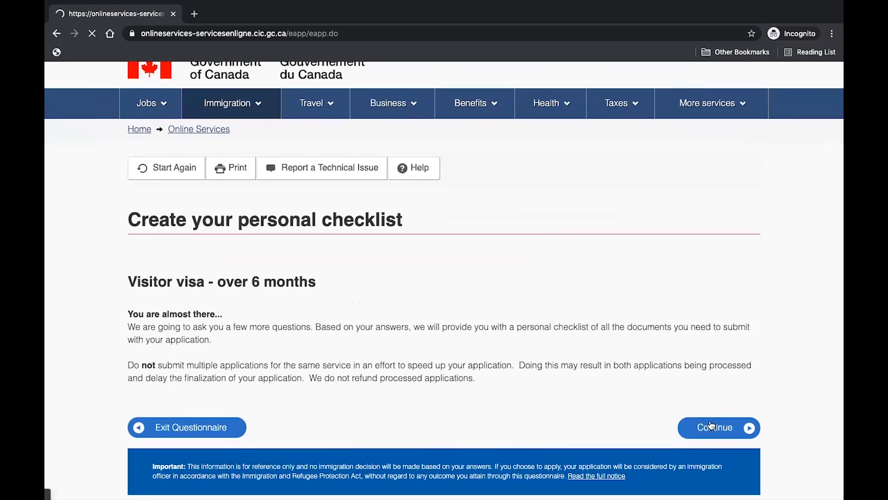
# Set the main purpose of the visit to Tourism and submit the answer.
pyautogui.scroll(-2, 710, 426)
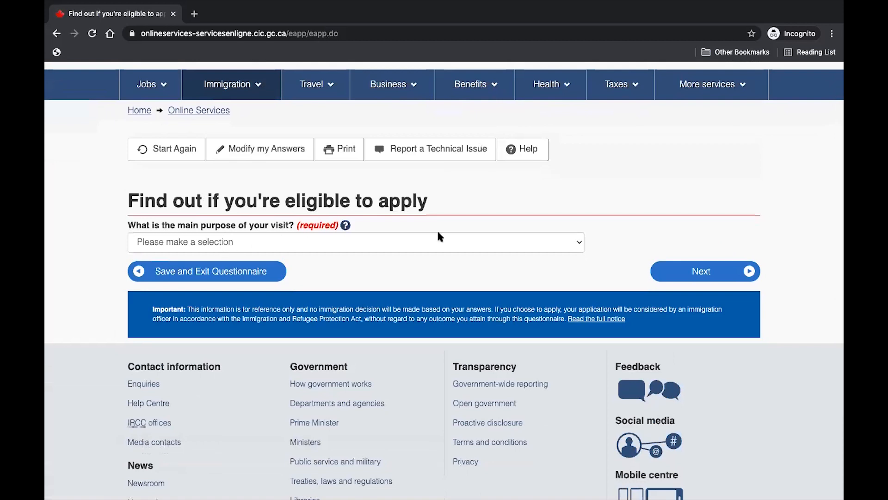
pyautogui.click(576, 242)
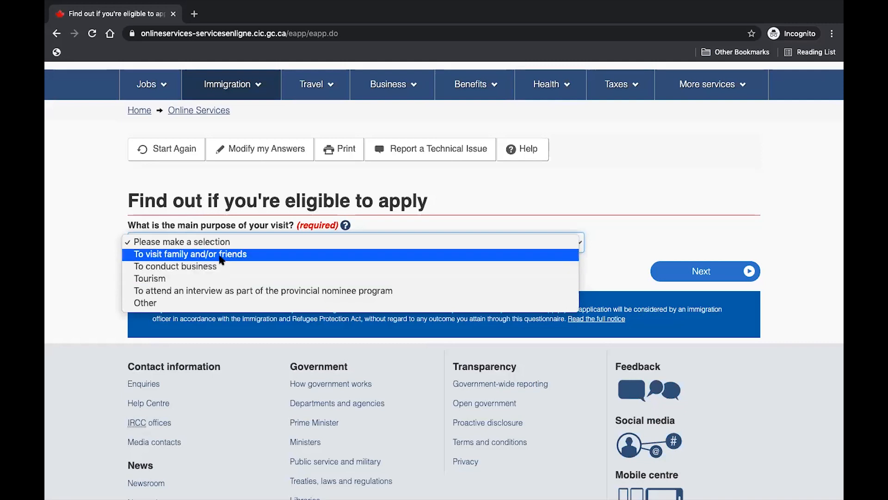
pyautogui.click(222, 256)
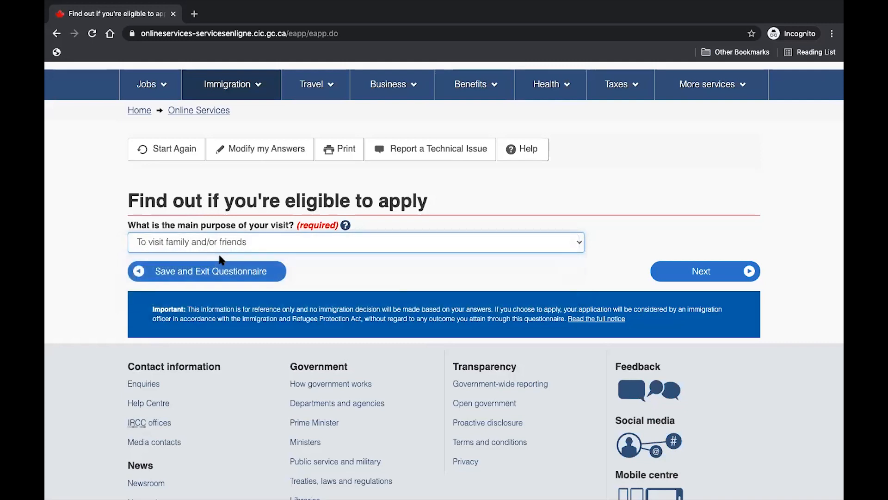
pyautogui.click(578, 245)
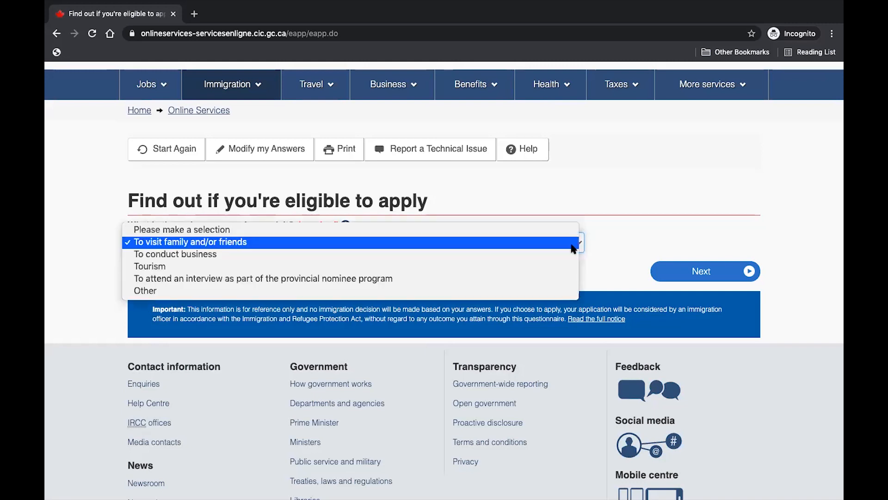
pyautogui.click(548, 266)
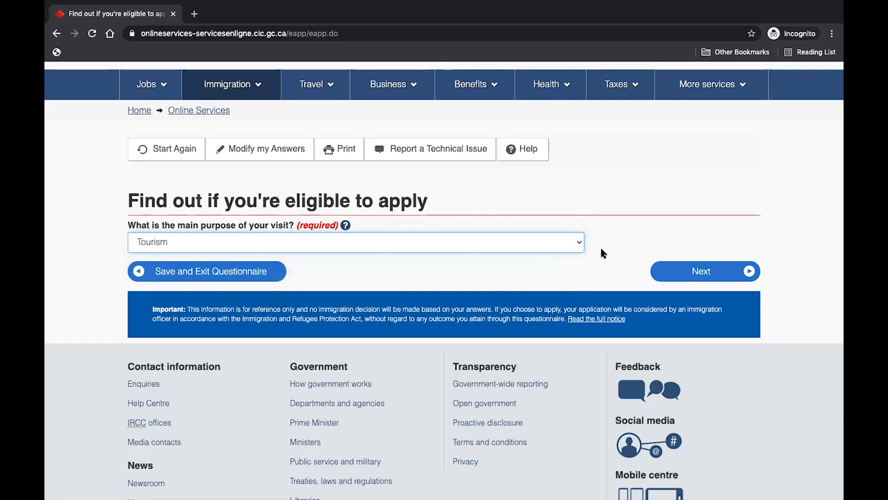
pyautogui.click(693, 271)
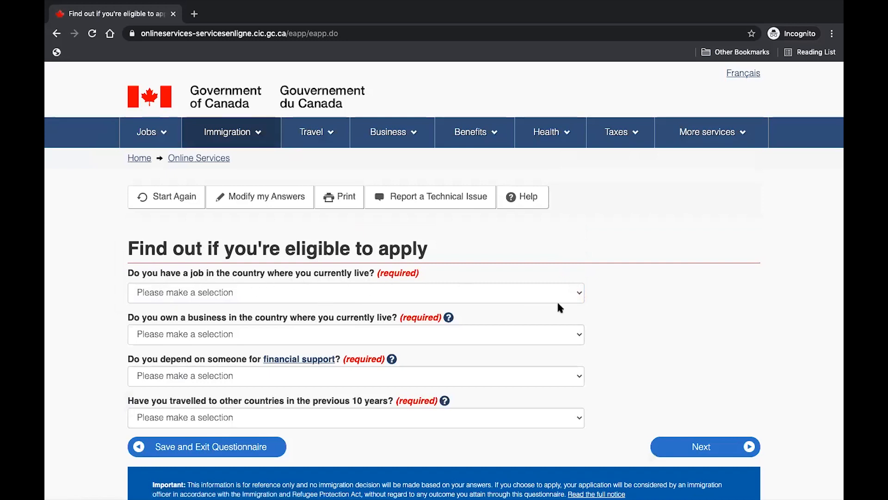
# Answer Yes to having a job and No to owning a business in the country of residence.
pyautogui.click(577, 291)
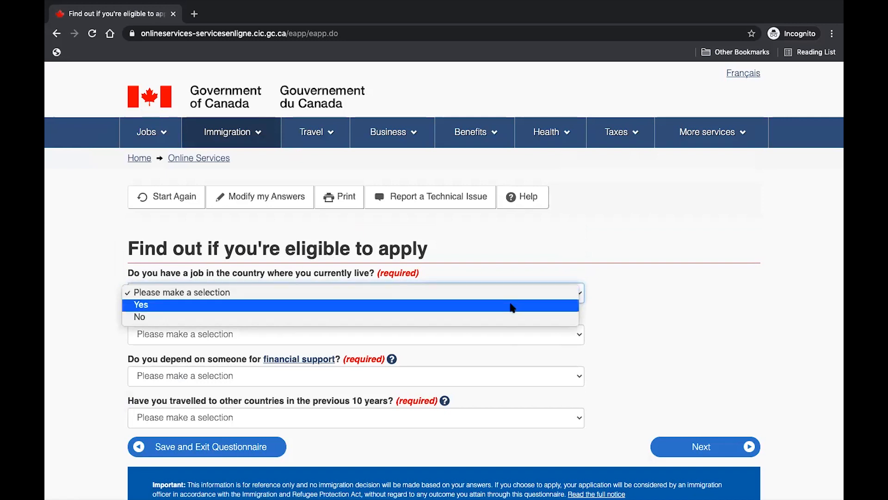
pyautogui.click(512, 305)
pyautogui.scroll(-1, 454, 318)
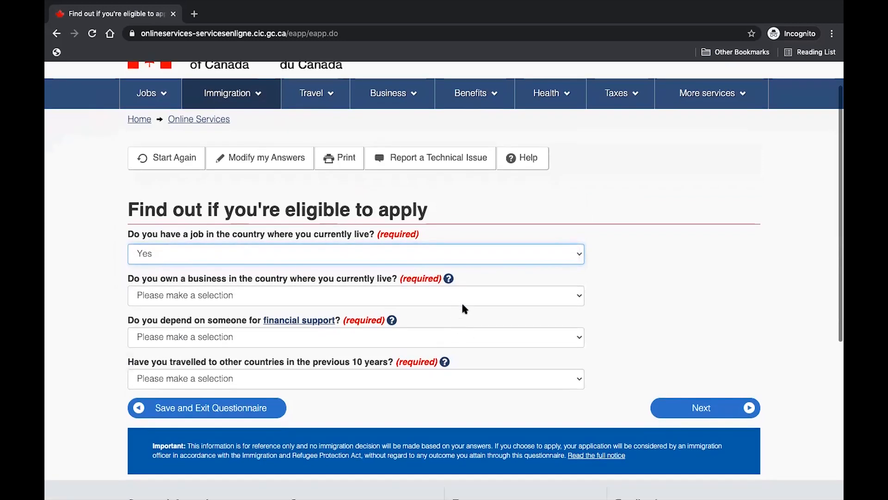
pyautogui.click(577, 298)
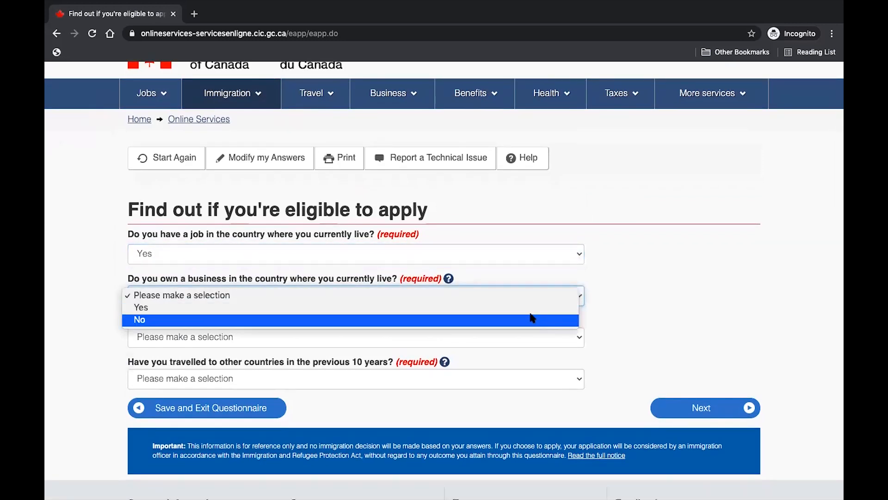
pyautogui.click(532, 317)
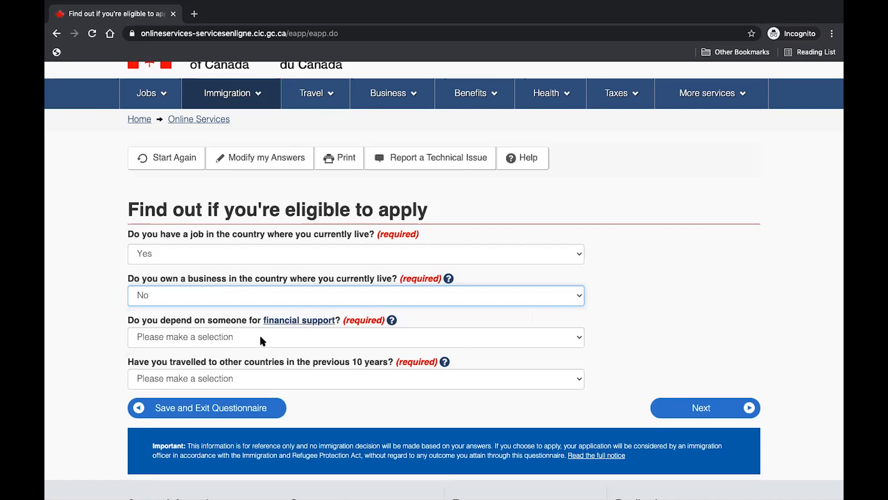
# Answer No to depending on someone for financial support and Yes to travelling in the previous 10 years, and submit the page.
pyautogui.click(564, 341)
pyautogui.click(530, 359)
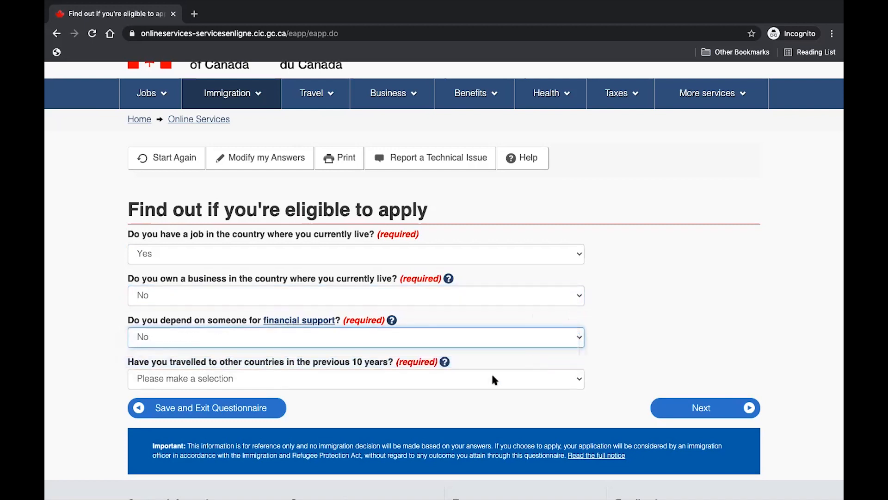
pyautogui.scroll(-1, 493, 380)
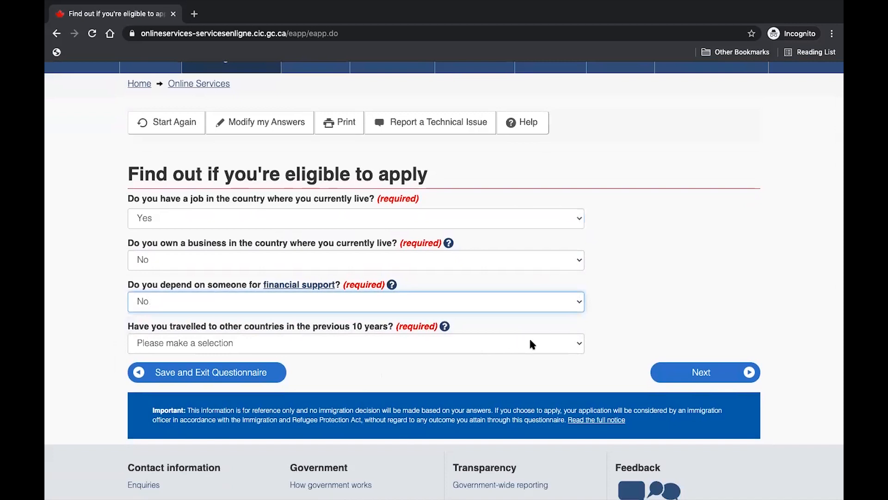
pyautogui.click(568, 343)
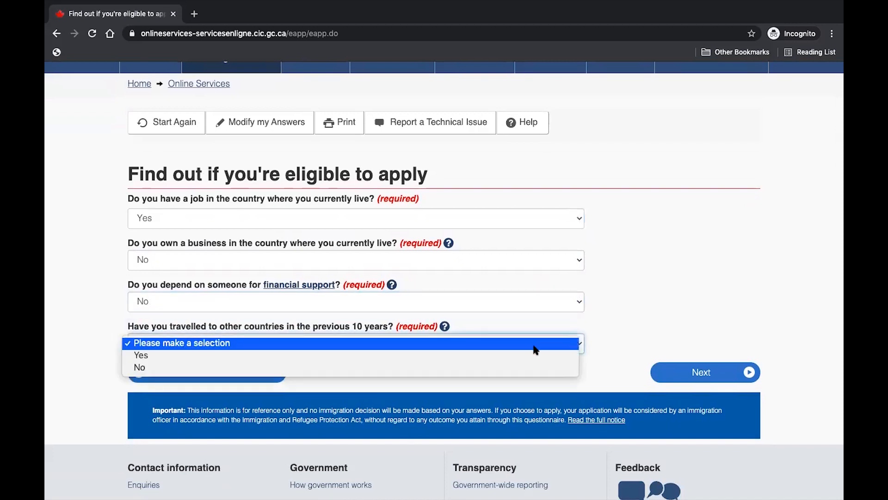
pyautogui.click(504, 354)
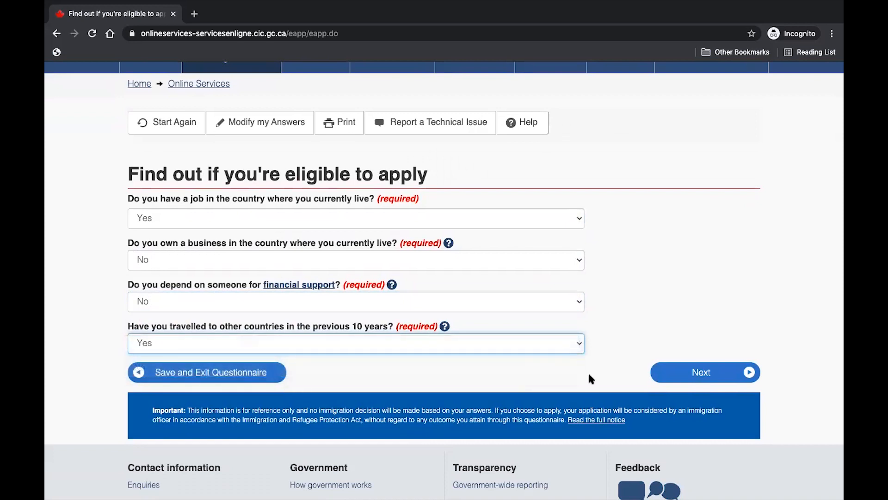
pyautogui.scroll(-1, 587, 371)
pyautogui.click(683, 343)
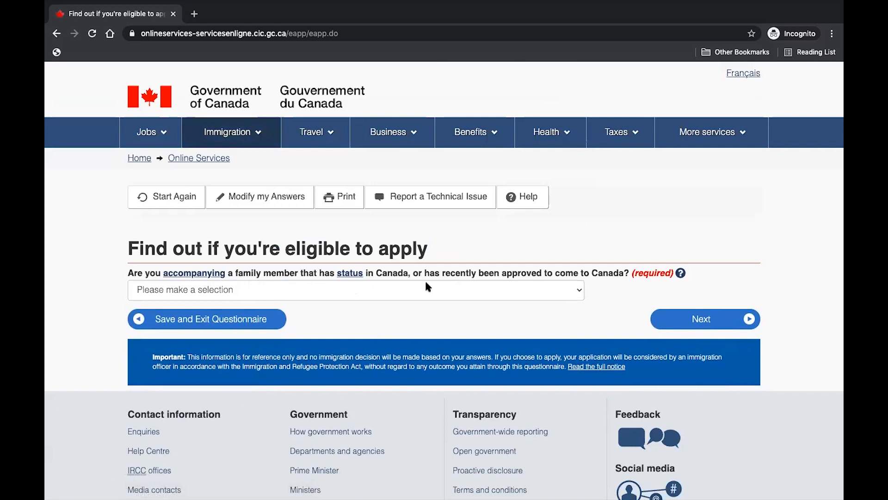
# Answer No to accompanying a family member with status in Canada and No to any criminal offence, submitting each answer.
pyautogui.click(574, 286)
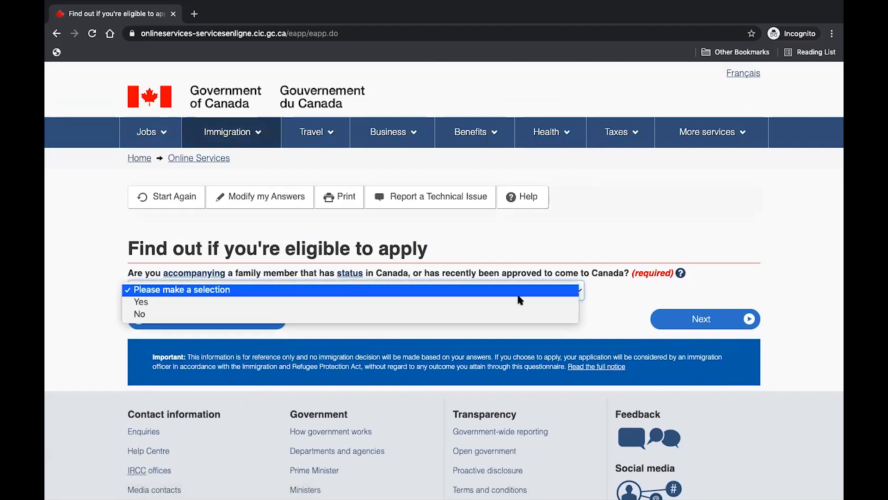
pyautogui.click(495, 311)
pyautogui.click(717, 320)
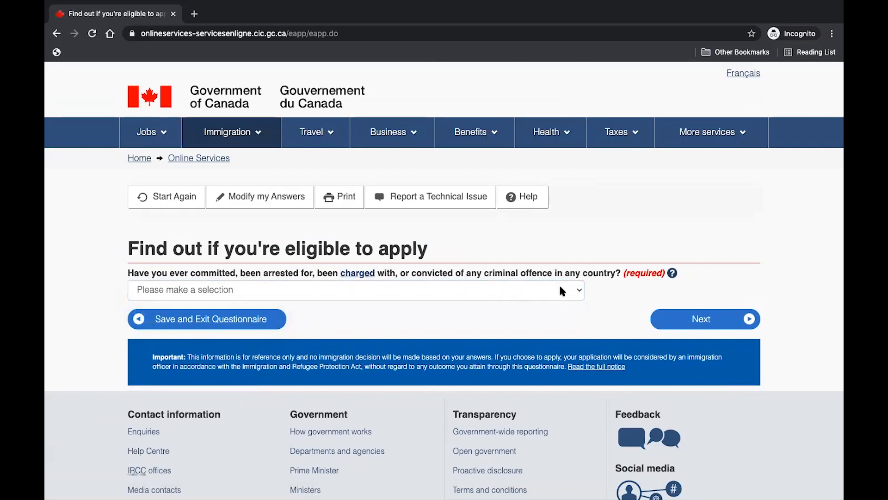
pyautogui.click(577, 291)
pyautogui.click(561, 312)
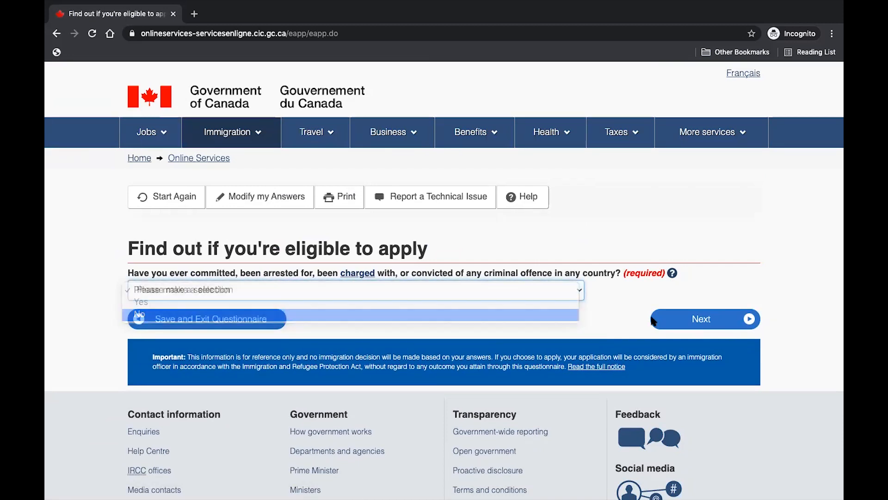
pyautogui.click(717, 321)
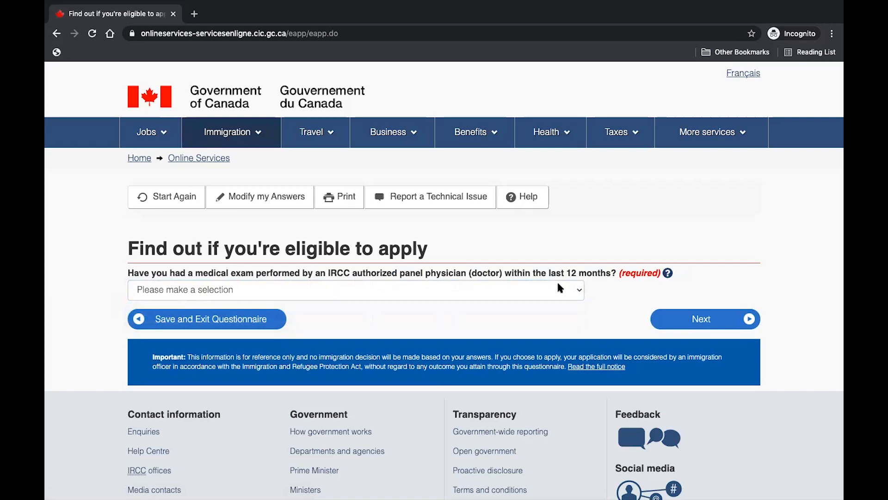
# Answer No to having had a recent medical exam and No to applying for a family member, submitting each answer.
pyautogui.click(575, 290)
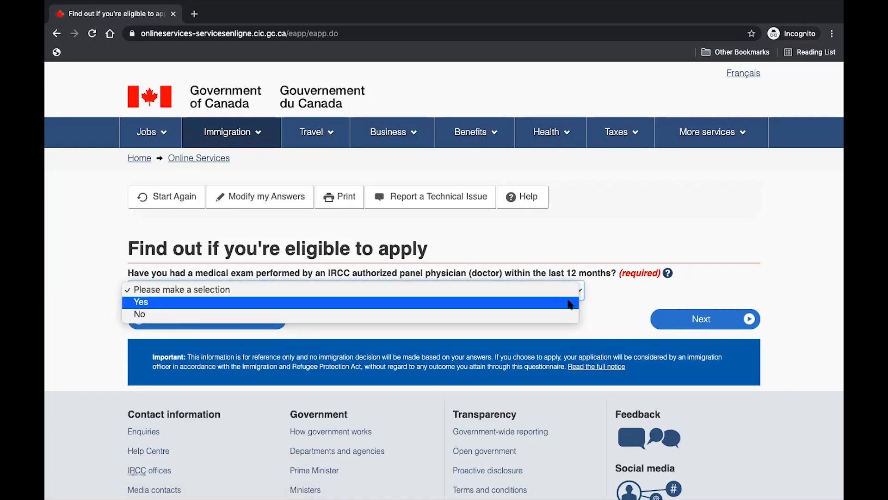
pyautogui.click(538, 315)
pyautogui.click(687, 325)
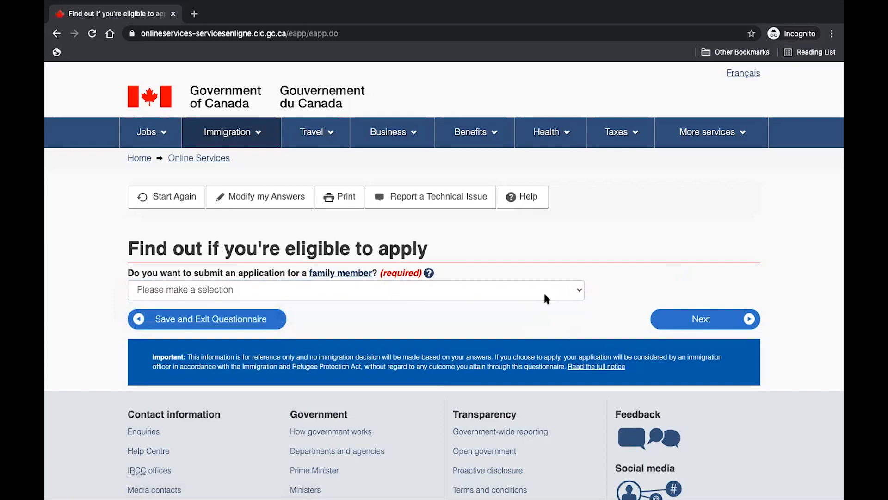
pyautogui.click(565, 292)
pyautogui.click(522, 318)
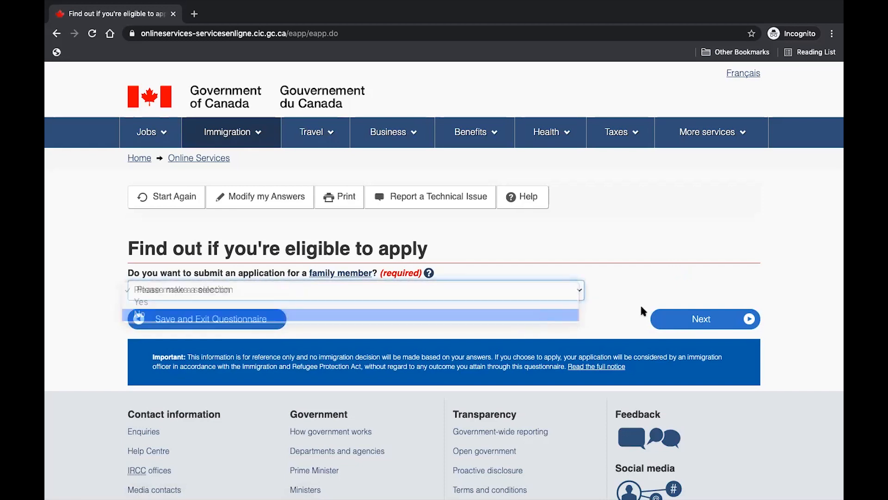
pyautogui.click(698, 320)
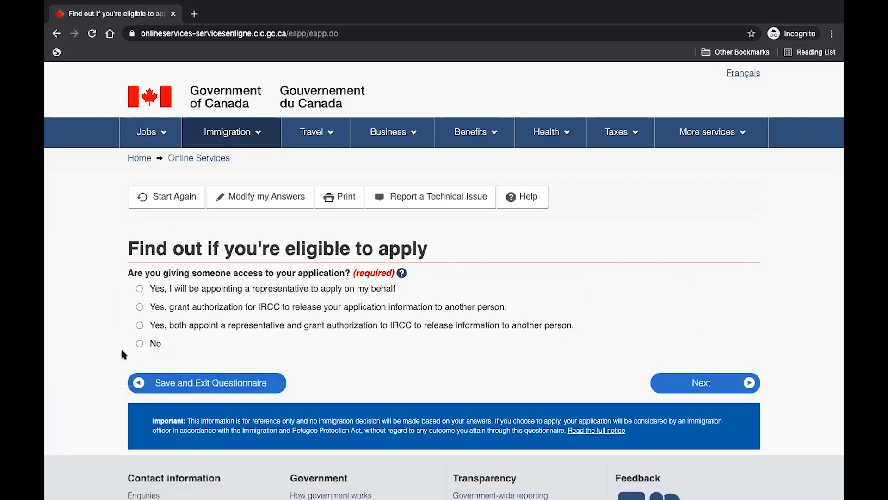
# Answer No to giving someone access to the application and No to having given biometrics in the past 10 years, submitting each answer.
pyautogui.click(140, 344)
pyautogui.click(680, 391)
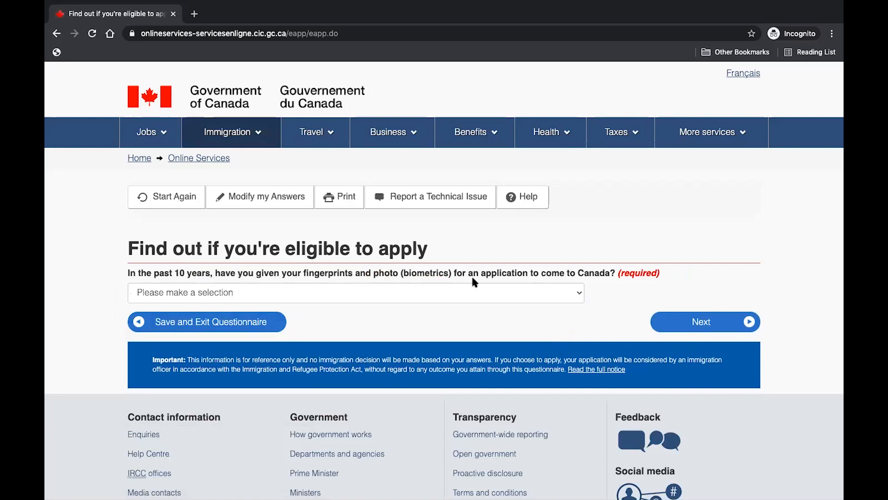
pyautogui.click(573, 292)
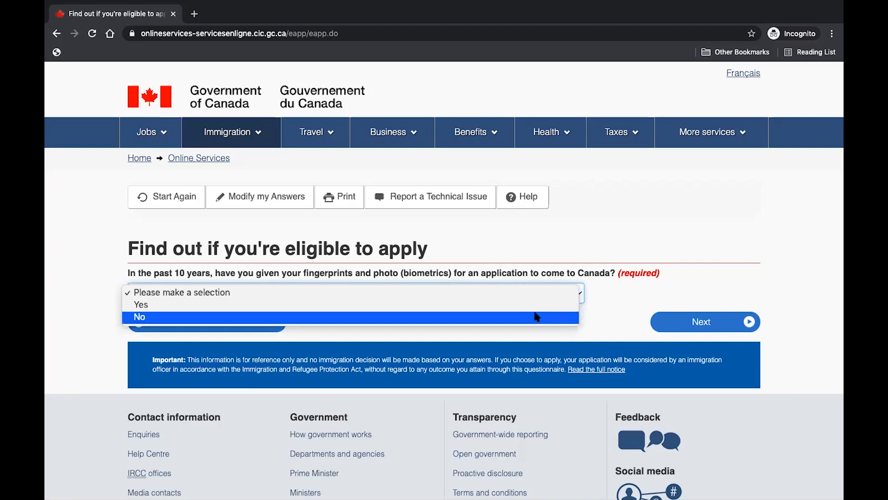
pyautogui.click(548, 318)
pyautogui.click(683, 323)
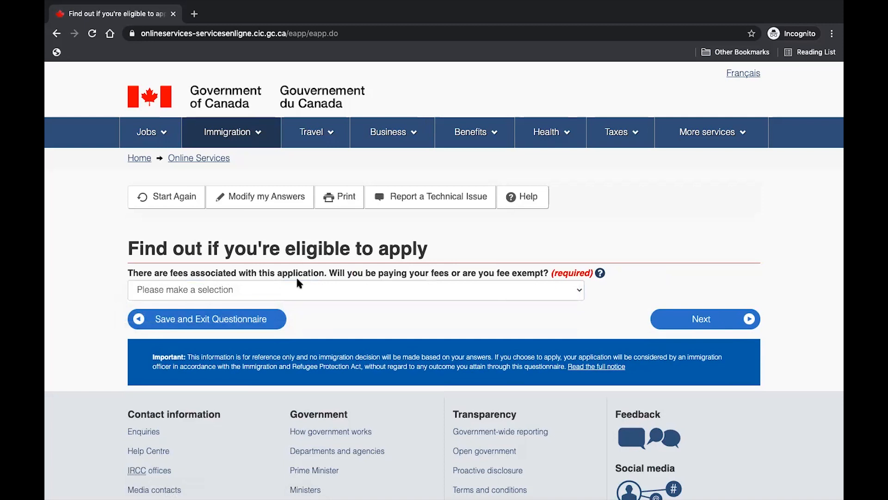
# Answer "Yes, I will be paying my application fees." and Yes to being able to make digital copies of documents, submitting each answer.
pyautogui.click(562, 285)
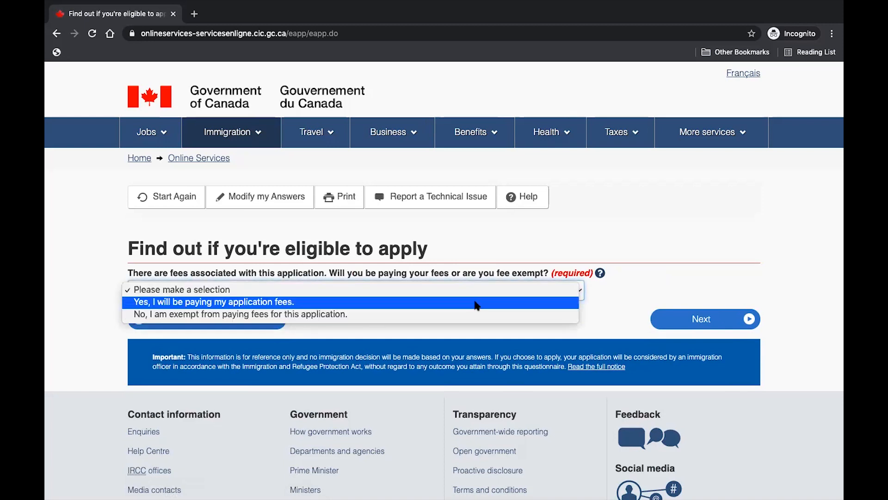
pyautogui.click(475, 302)
pyautogui.click(687, 328)
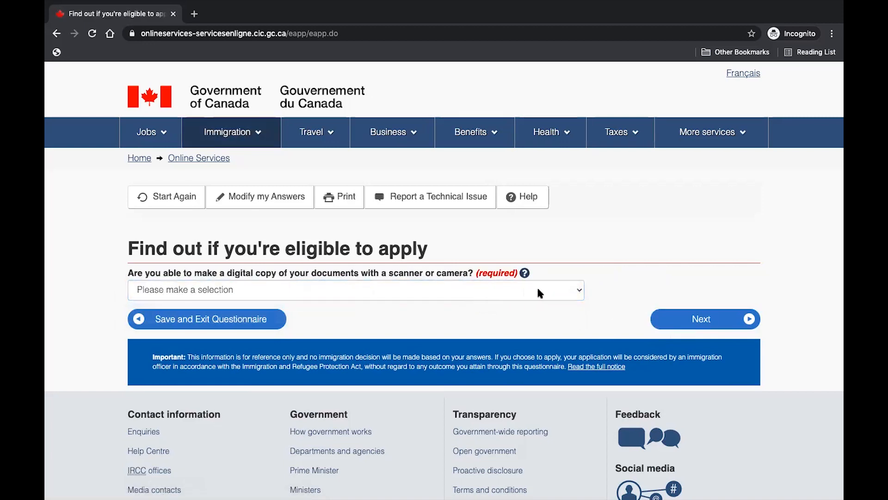
pyautogui.click(576, 296)
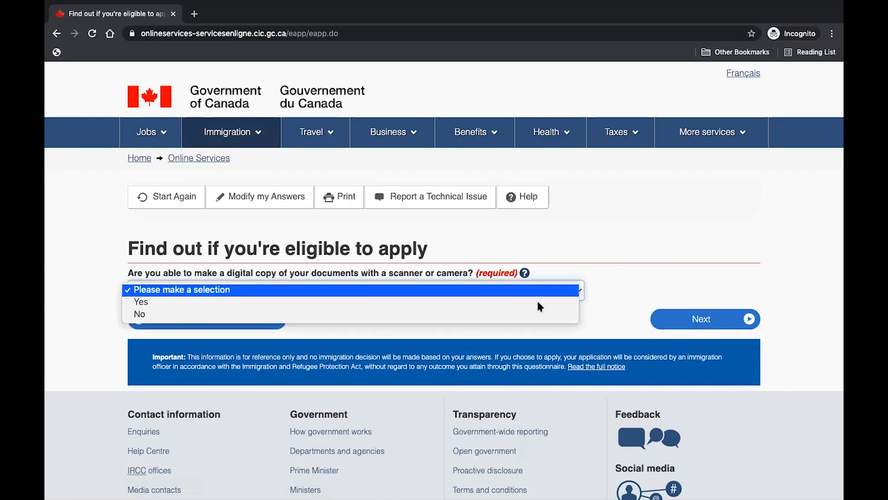
pyautogui.click(486, 301)
pyautogui.click(686, 321)
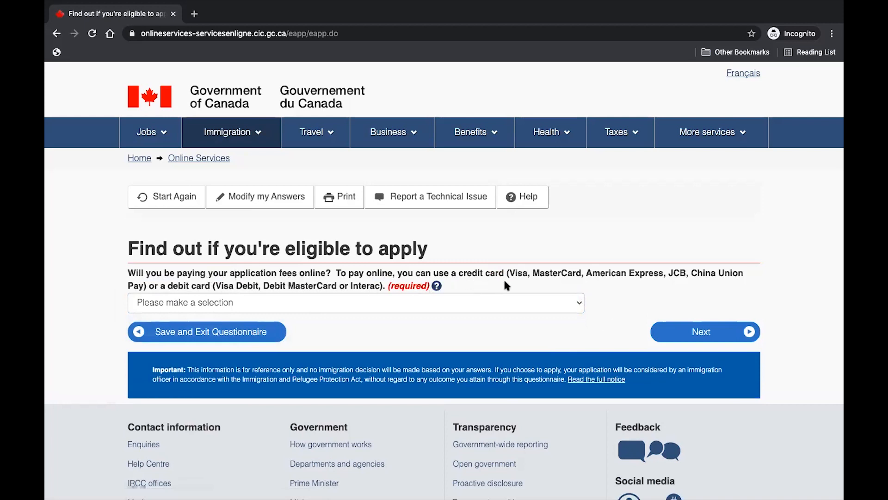
# Answer Yes to paying the application fees online and submit the answer.
pyautogui.click(574, 303)
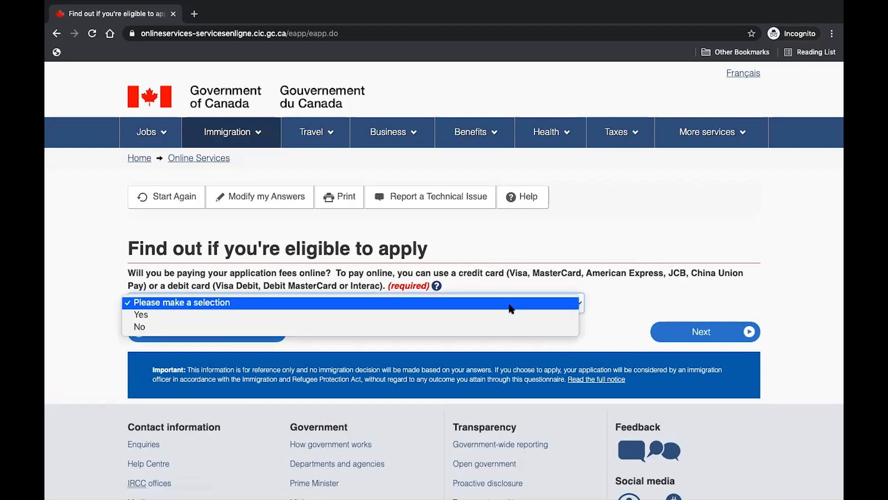
pyautogui.click(506, 313)
pyautogui.click(712, 335)
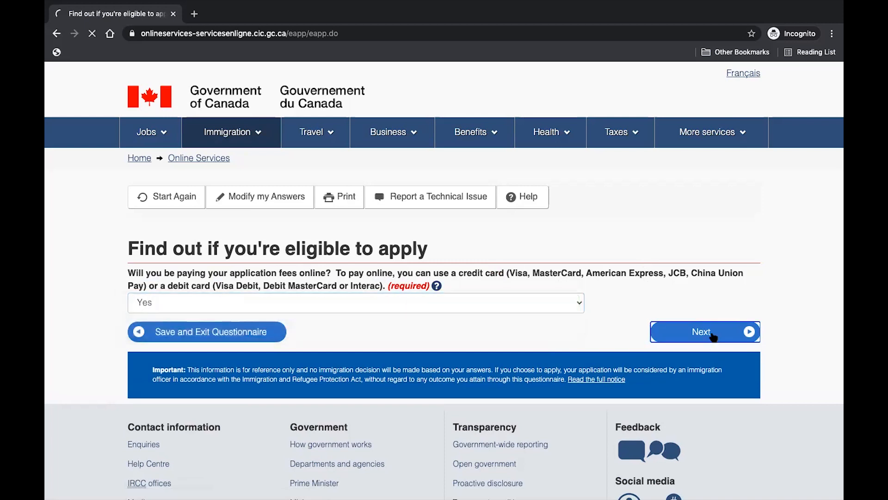
# Review all the questionnaire answers and continue to the application submission instructions.
pyautogui.scroll(-1, 704, 341)
pyautogui.scroll(-3, 701, 341)
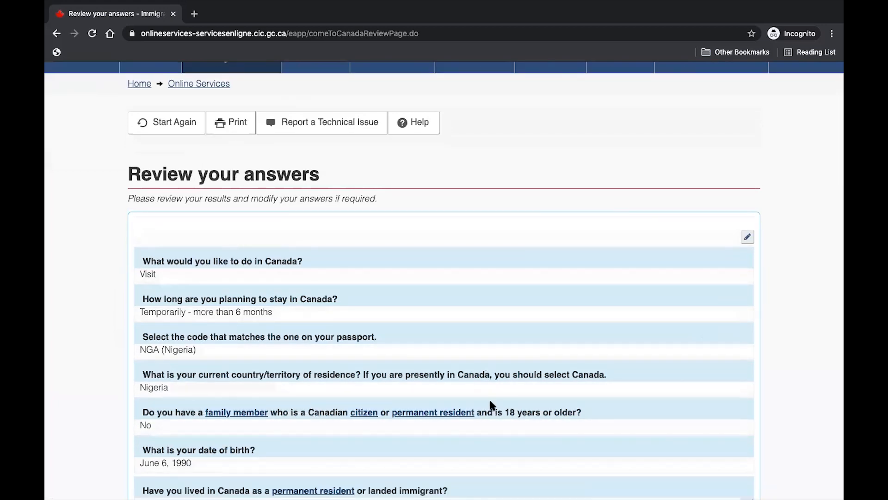
pyautogui.scroll(-20, 489, 402)
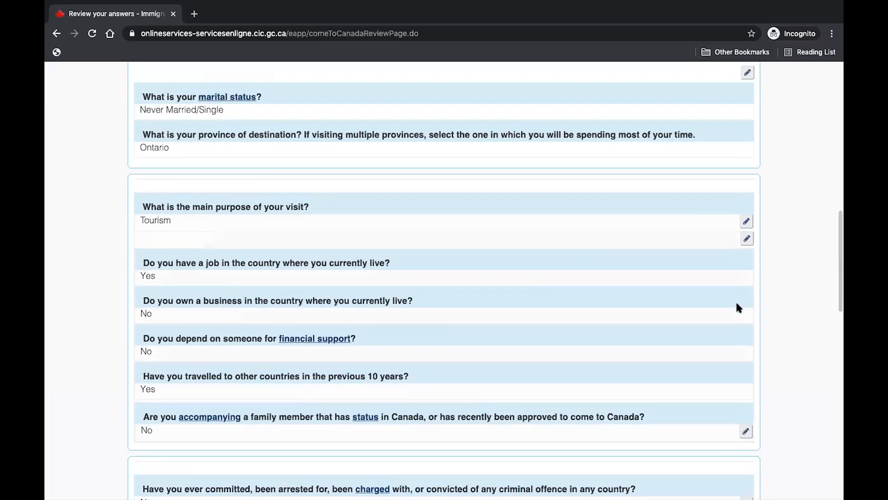
pyautogui.scroll(-15, 736, 303)
pyautogui.scroll(-10, 739, 309)
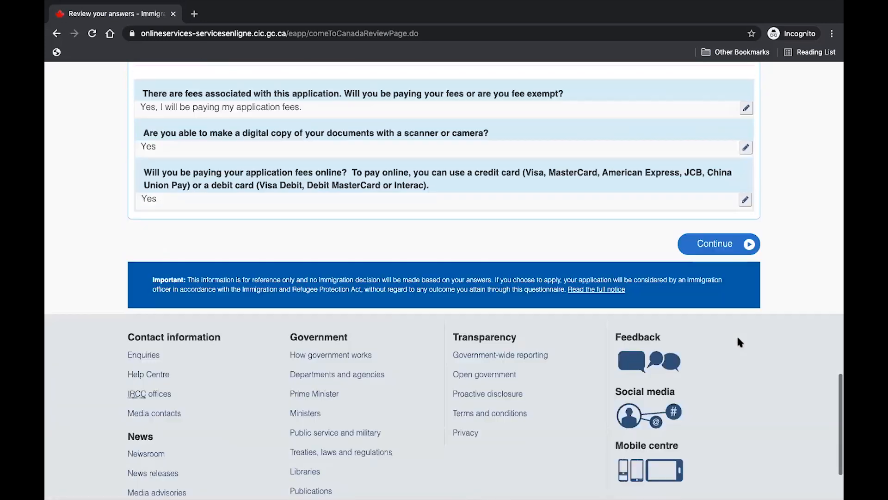
pyautogui.click(719, 247)
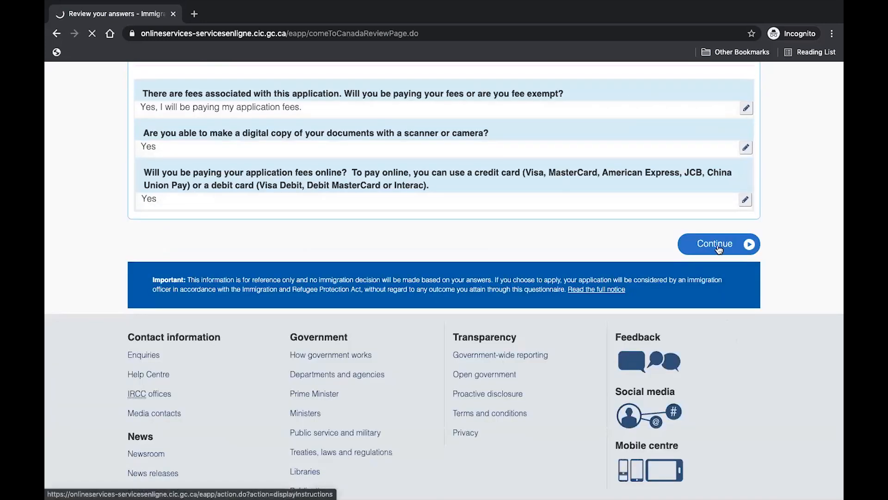
# Read through the submission steps and document upload guidelines, and continue to the document checklist.
pyautogui.scroll(-1, 283, 271)
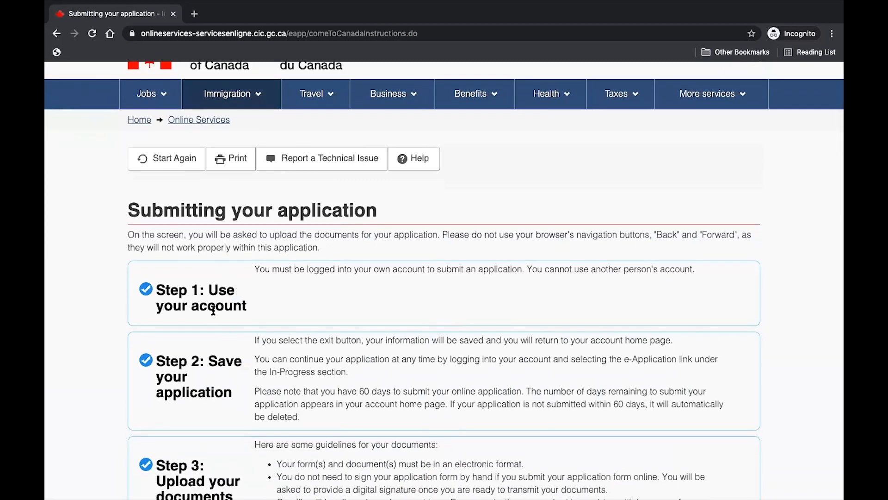
pyautogui.scroll(-1, 211, 301)
pyautogui.scroll(-2, 218, 307)
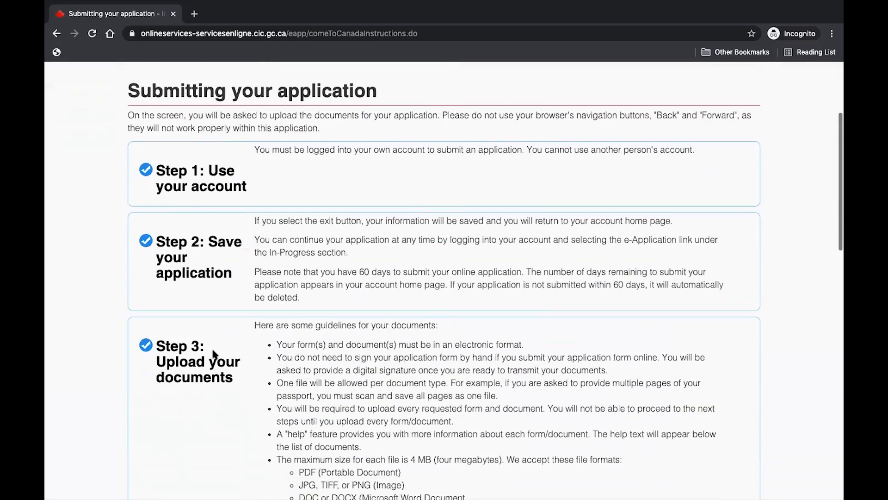
pyautogui.scroll(-2, 232, 340)
pyautogui.hotkey('ctrl', 'alt', 'Left')
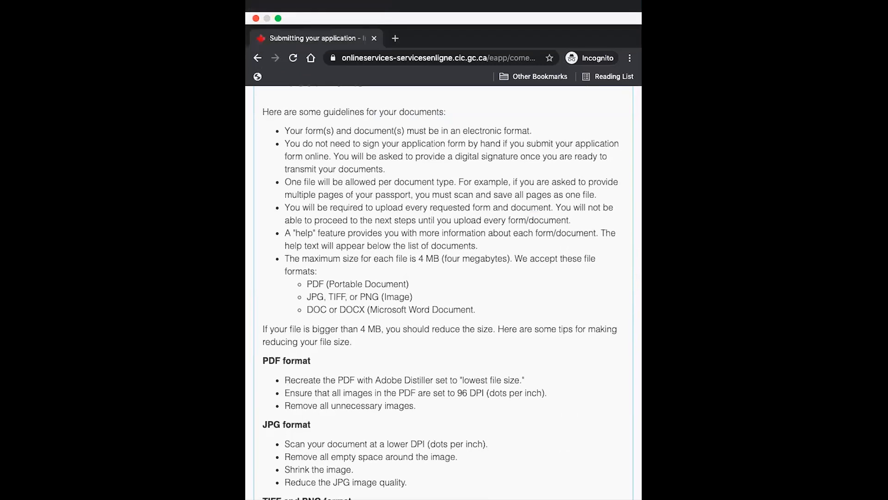
pyautogui.scroll(-2, 725, 179)
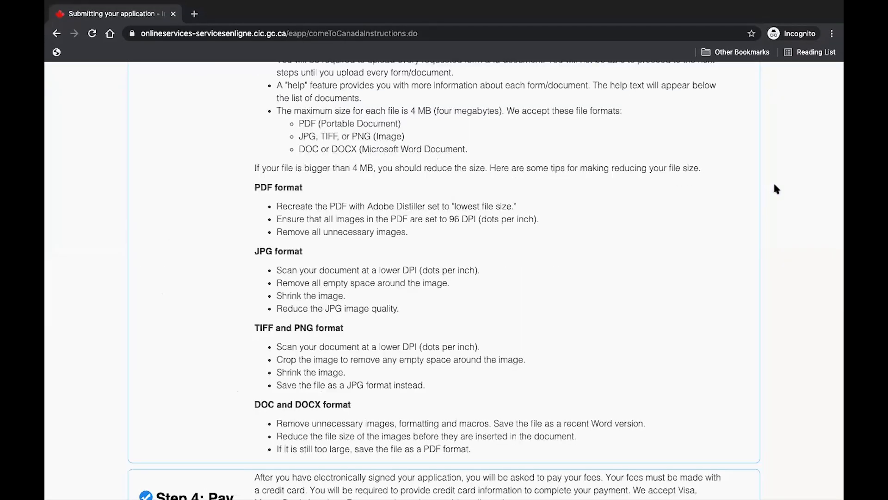
pyautogui.scroll(-7, 668, 192)
pyautogui.scroll(4, 668, 199)
pyautogui.click(716, 423)
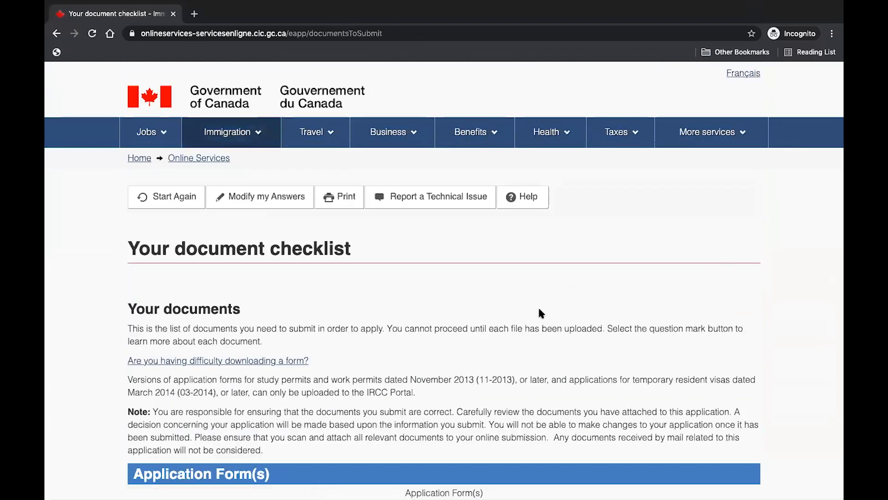
# Examine the document checklist for the required application form, the supporting documents and the optional documents.
pyautogui.scroll(-6, 539, 312)
pyautogui.scroll(5, 531, 302)
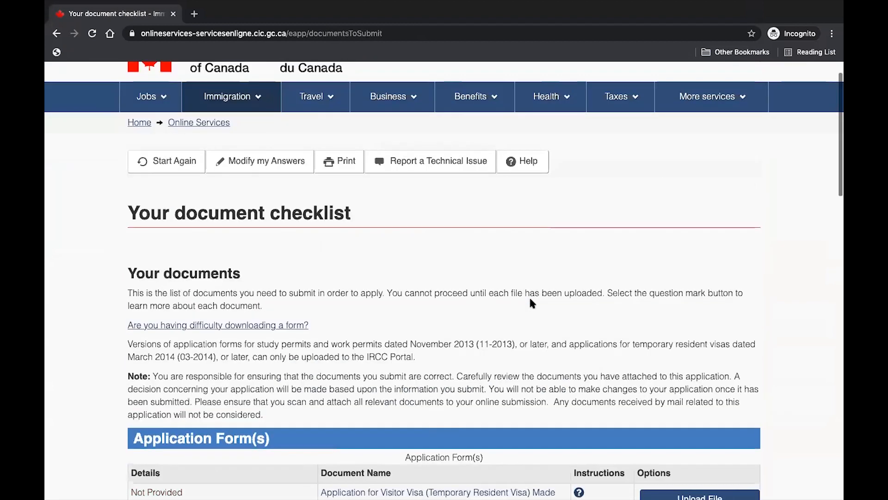
pyautogui.scroll(-4, 327, 237)
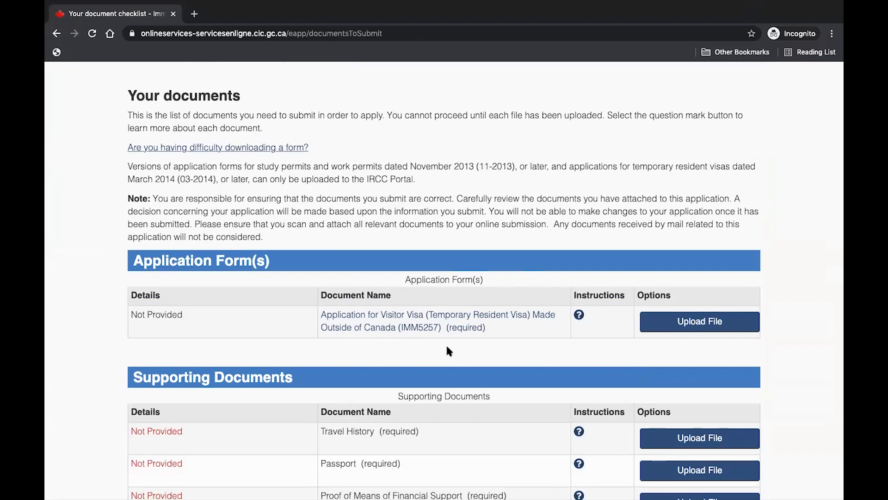
pyautogui.scroll(-1, 446, 343)
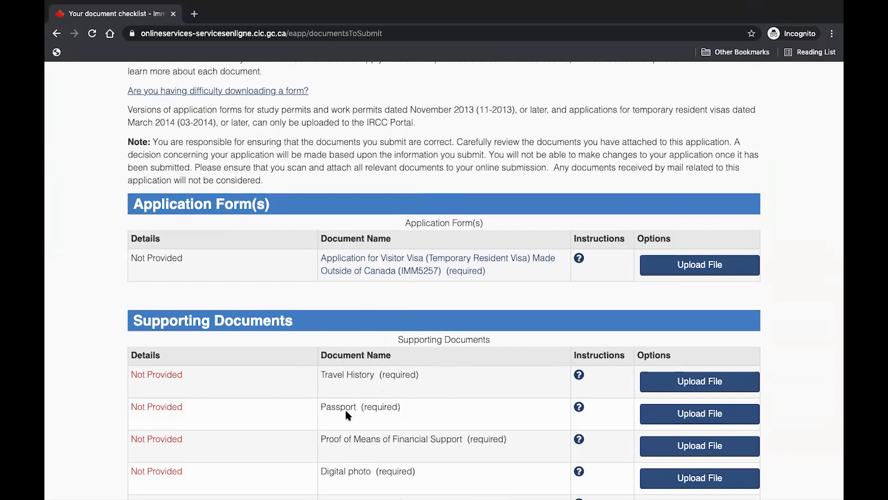
pyautogui.scroll(-1, 345, 408)
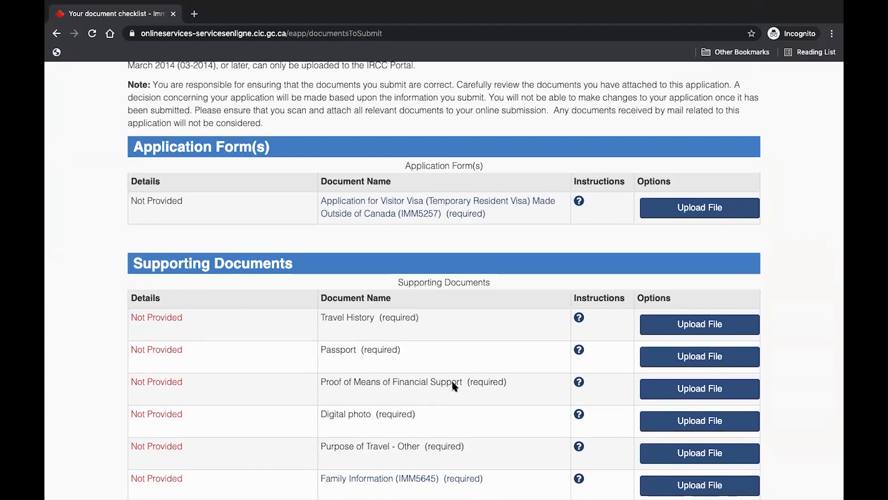
pyautogui.scroll(-1, 453, 385)
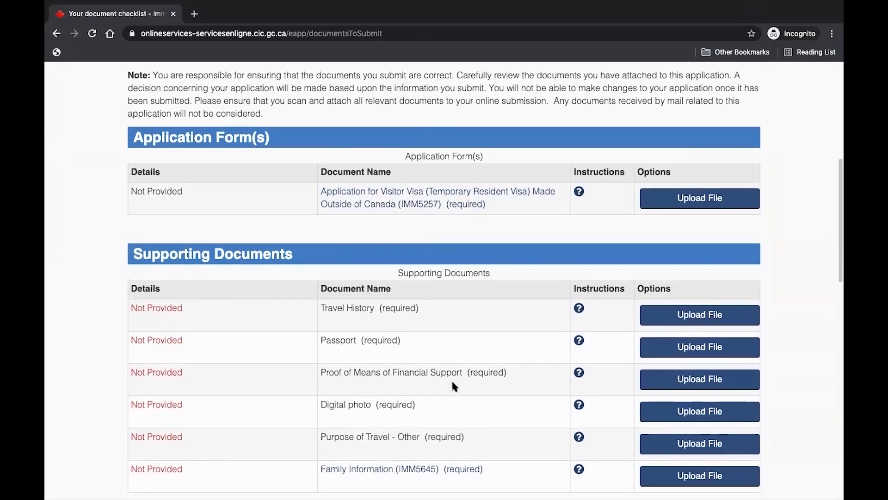
pyautogui.scroll(-1, 376, 405)
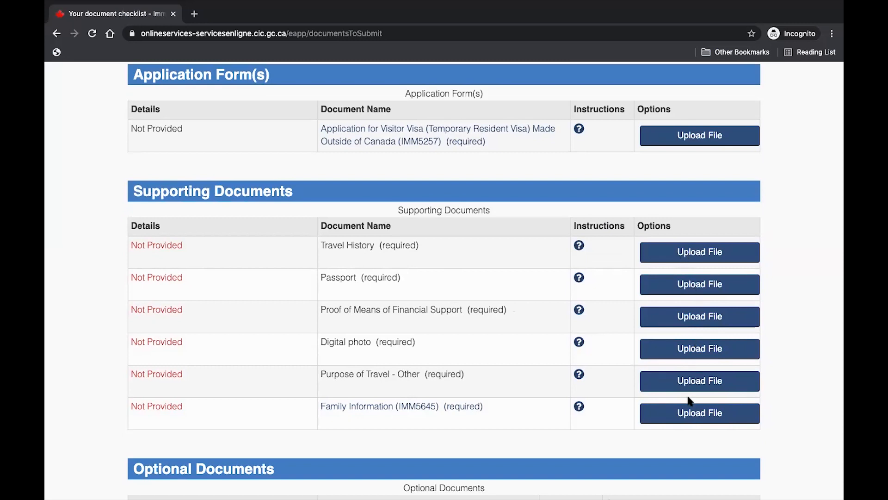
pyautogui.scroll(-3, 690, 279)
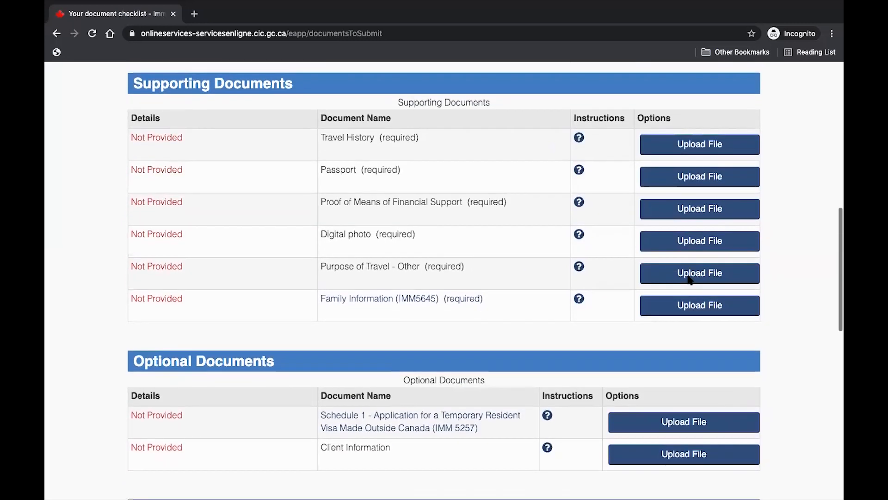
pyautogui.scroll(-1, 689, 279)
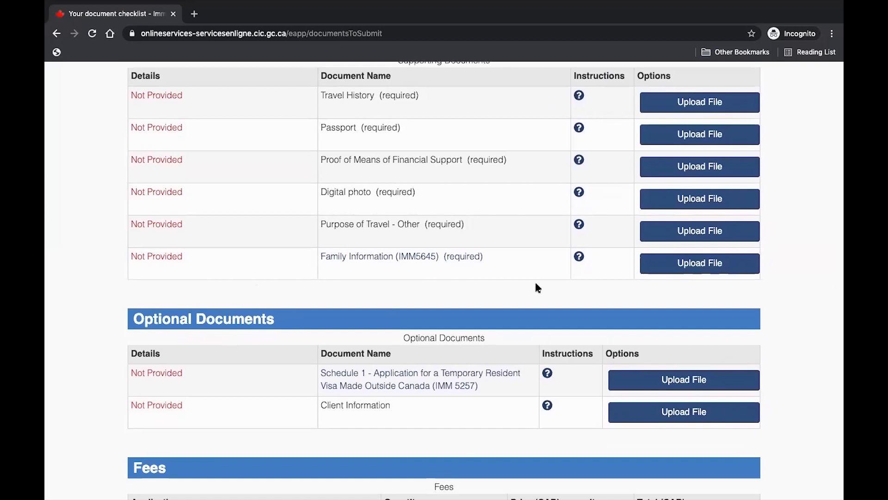
# Open the Application for Visitor Visa form (IMM5257) from the checklist's application forms.
pyautogui.scroll(7, 537, 288)
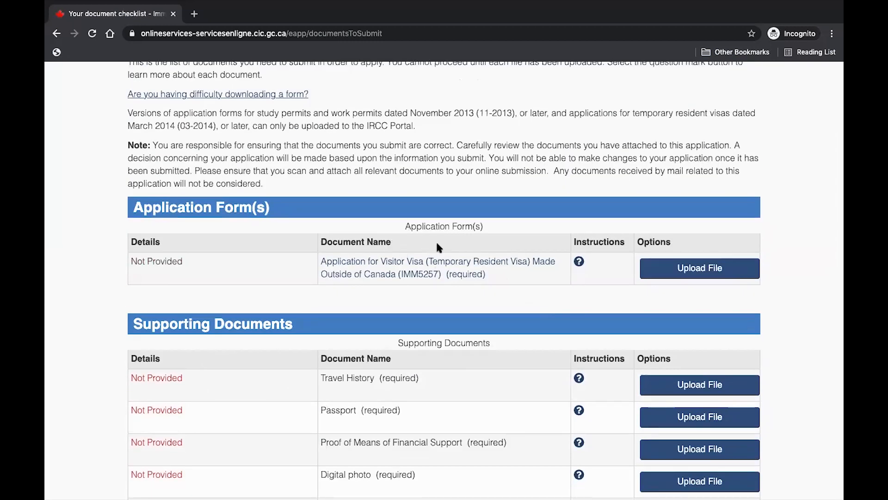
pyautogui.click(412, 262)
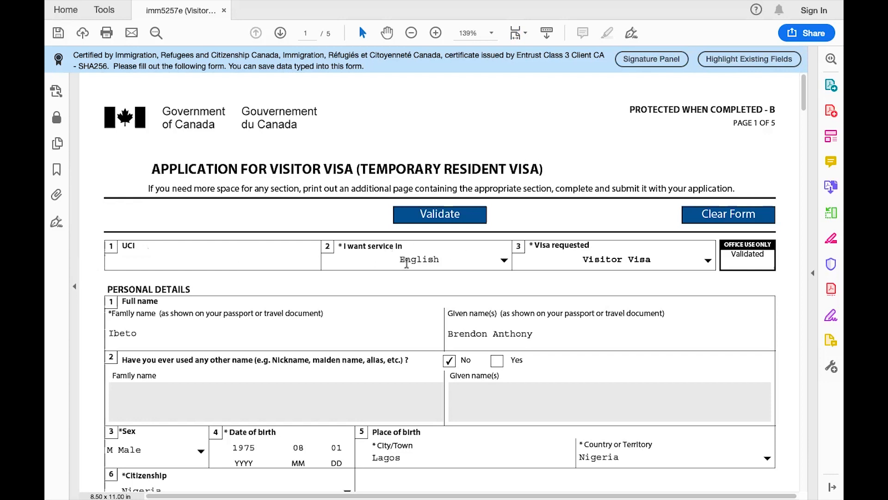
# Check the available service languages and visa types, and select Visitor Visa as the visa requested.
pyautogui.click(503, 261)
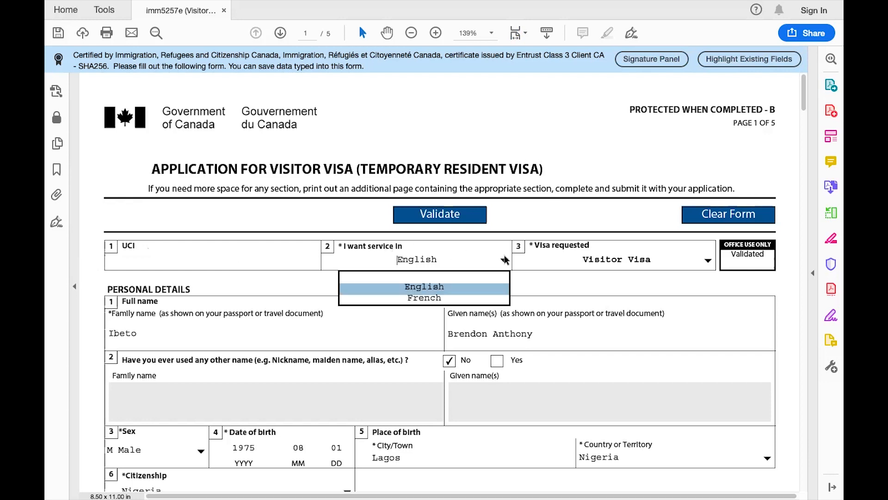
pyautogui.click(514, 220)
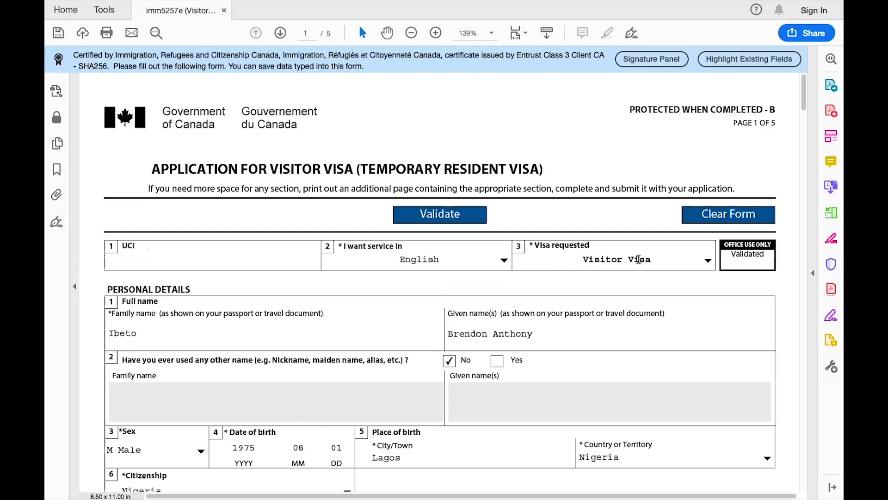
pyautogui.click(707, 259)
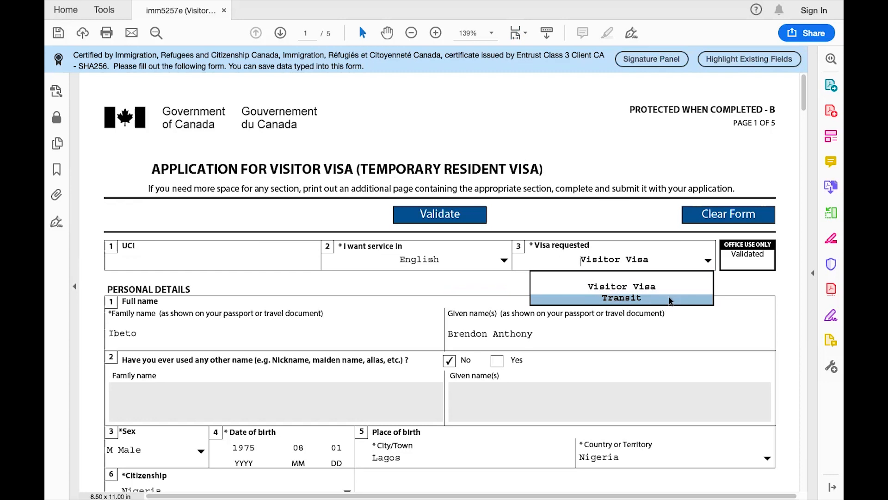
pyautogui.click(652, 287)
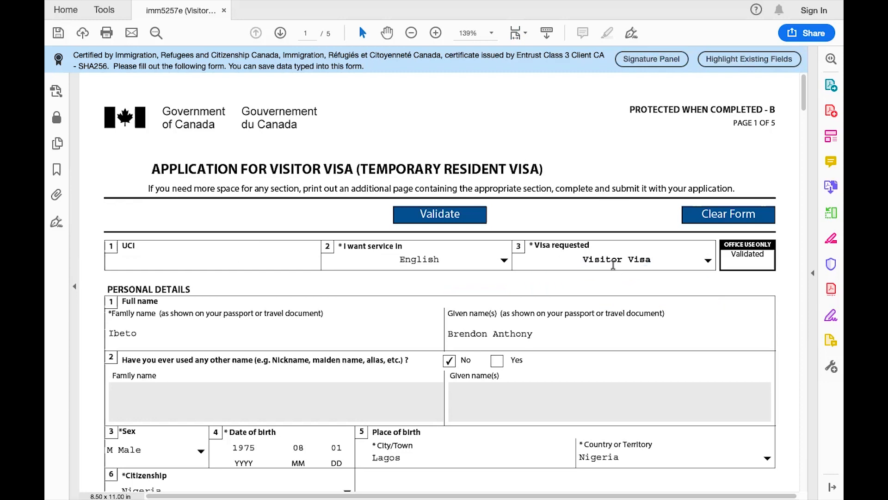
# Answer Yes to having used any other name to view the required name fields, and set the answer back to No.
pyautogui.scroll(-3, 613, 265)
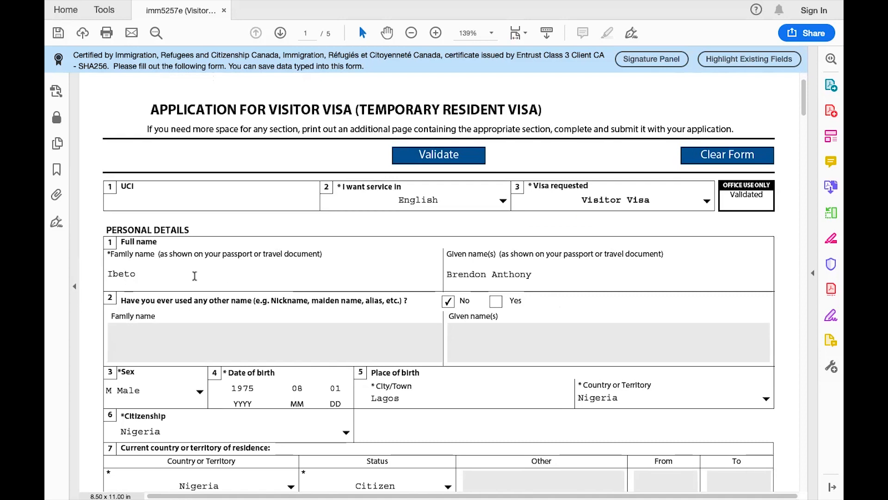
pyautogui.scroll(-2, 573, 274)
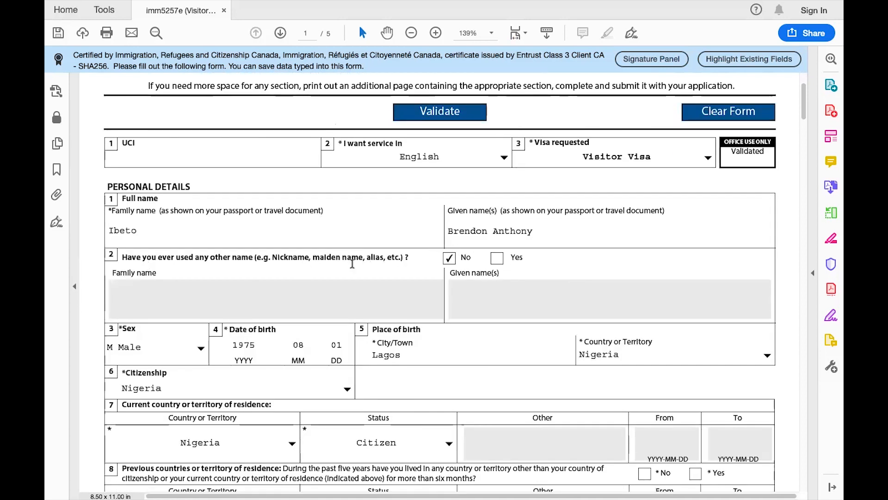
pyautogui.click(497, 258)
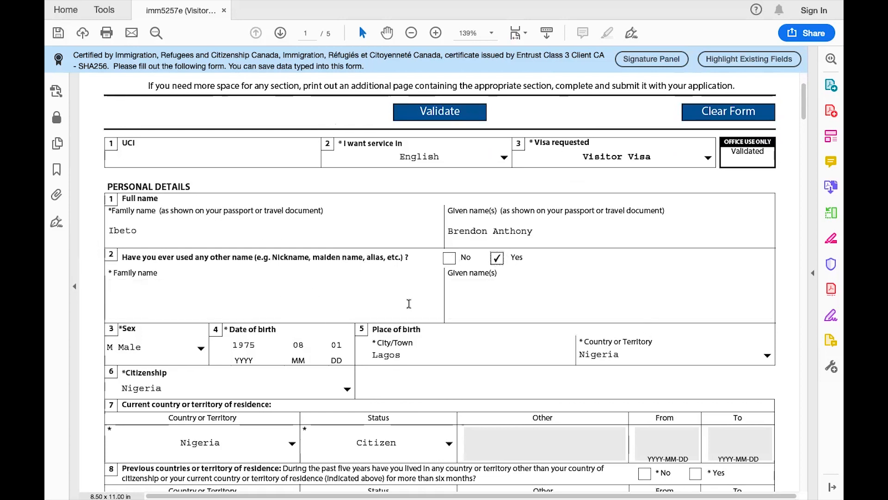
pyautogui.click(449, 258)
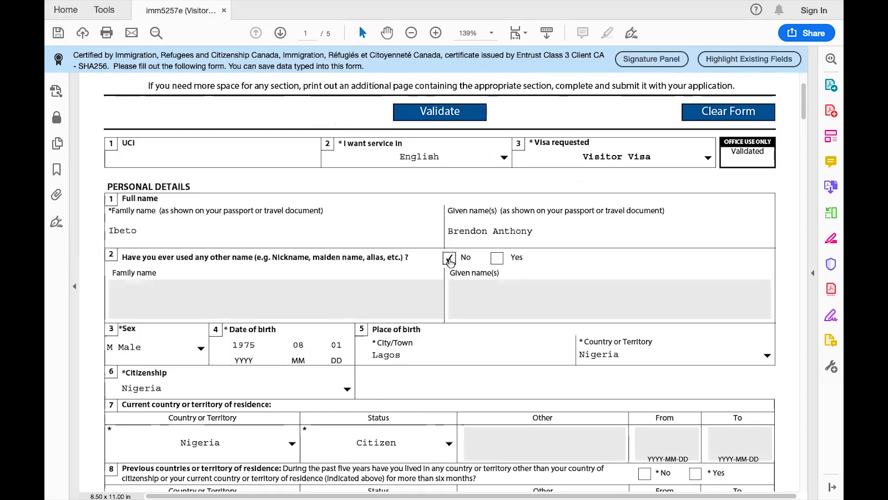
# Review the birth, citizenship and residence entries, and check the status options for the previous country of residence, Bahamas.
pyautogui.scroll(-4, 449, 262)
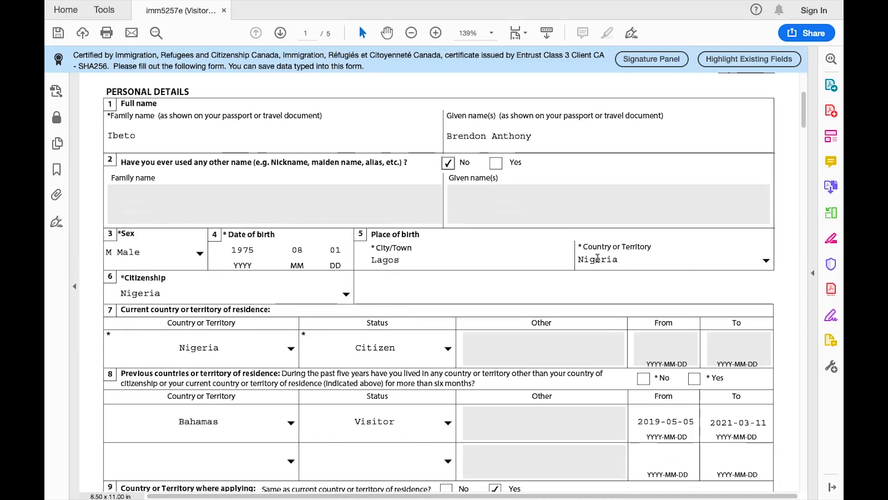
pyautogui.scroll(-2, 636, 260)
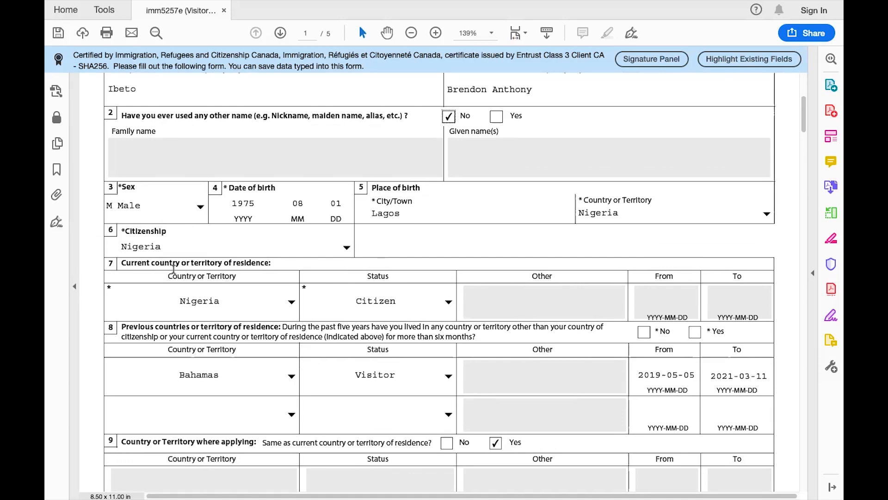
pyautogui.scroll(-3, 257, 266)
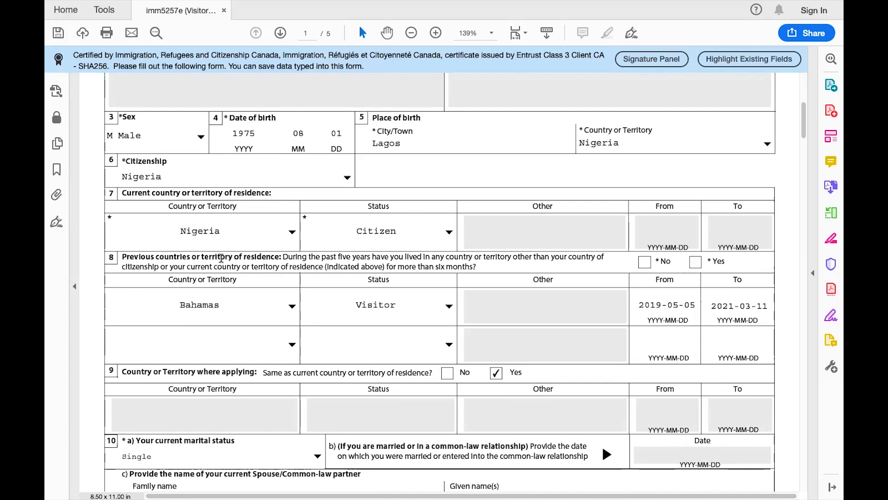
pyautogui.moveTo(235, 306)
pyautogui.moveTo(188, 307)
pyautogui.click(448, 307)
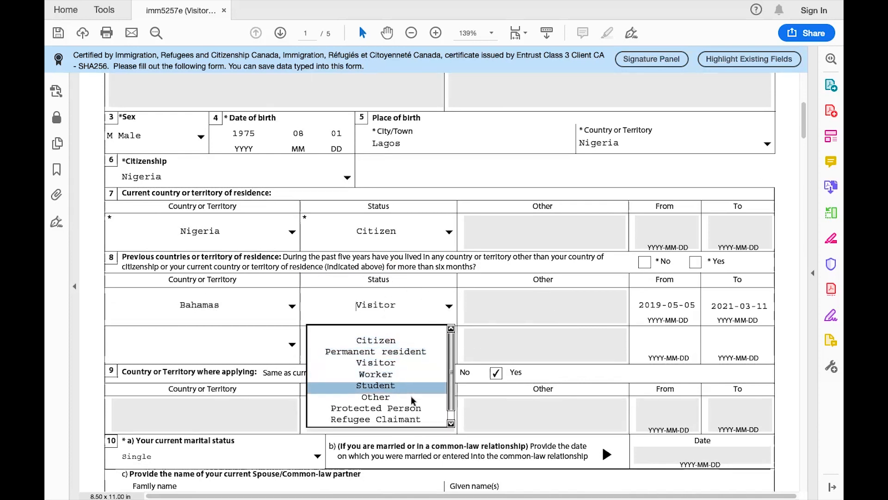
pyautogui.click(491, 319)
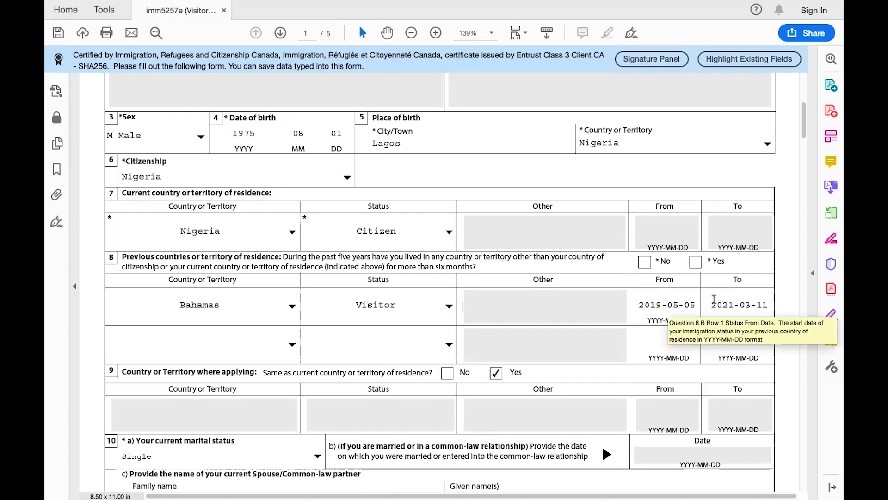
# Compare the No and Yes answers for applying from the current country of residence, leave Yes, and review the marital status section.
pyautogui.scroll(-5, 735, 298)
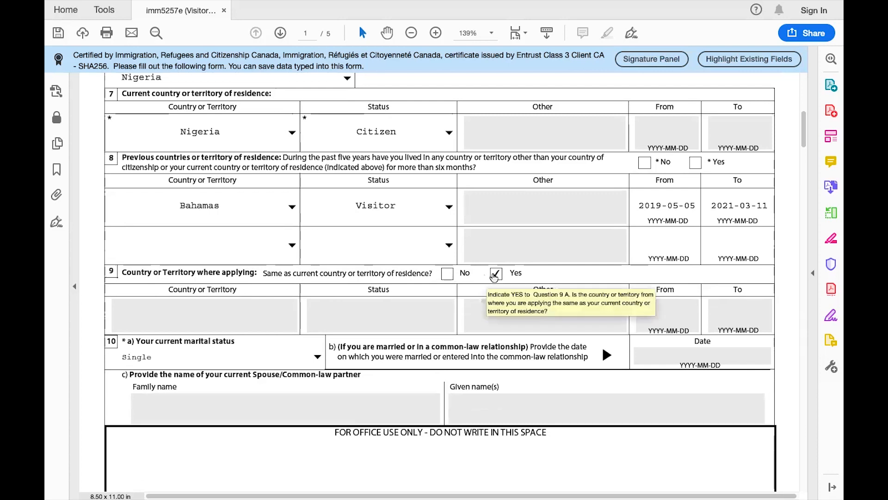
pyautogui.click(448, 274)
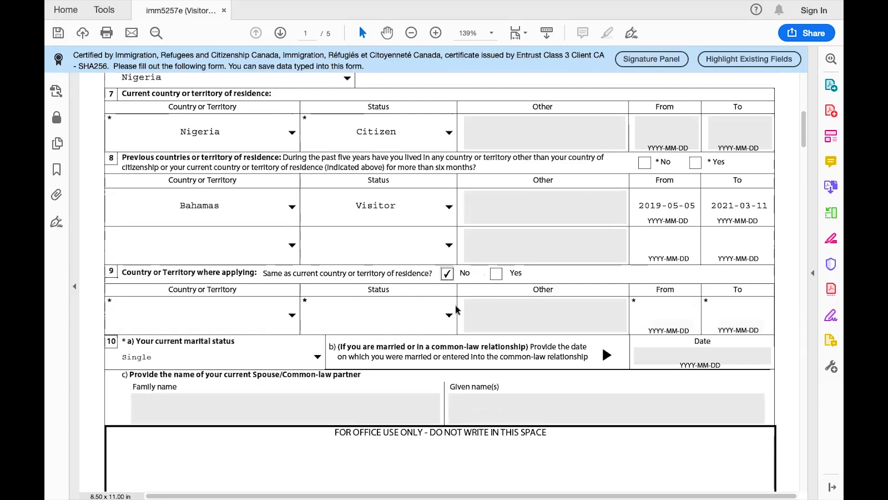
pyautogui.click(496, 273)
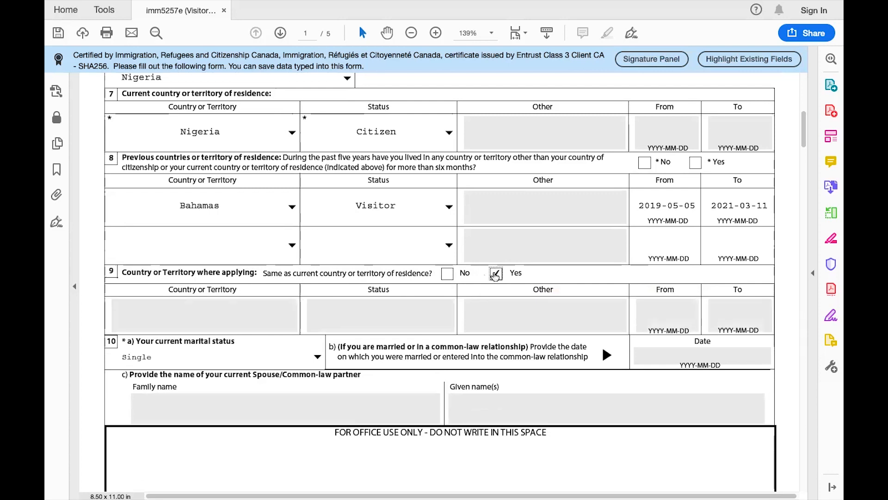
pyautogui.scroll(-3, 236, 272)
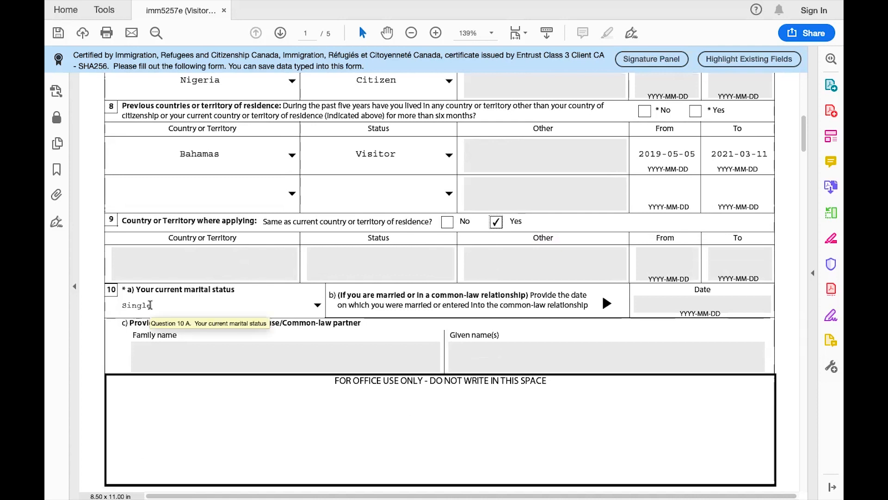
pyautogui.scroll(-2, 440, 316)
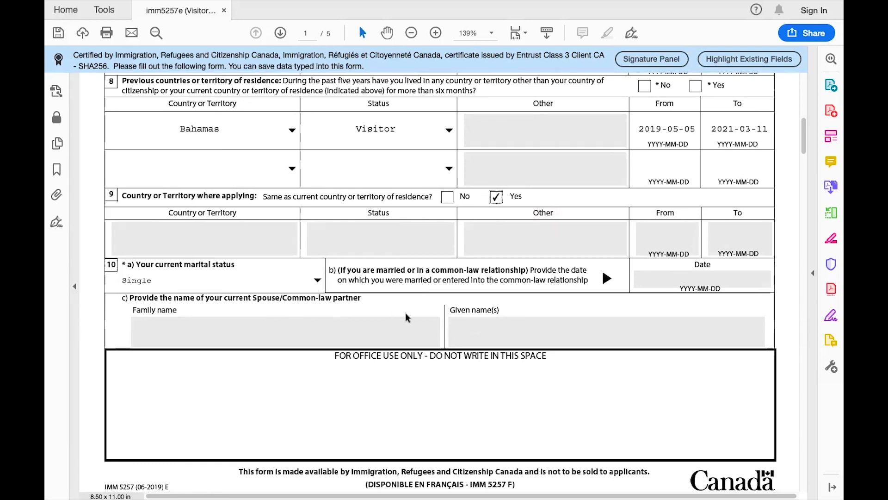
# On page 2, answer Yes to a previous marriage or common-law relationship to view its fields, and set the answer back to No.
pyautogui.scroll(-6, 610, 338)
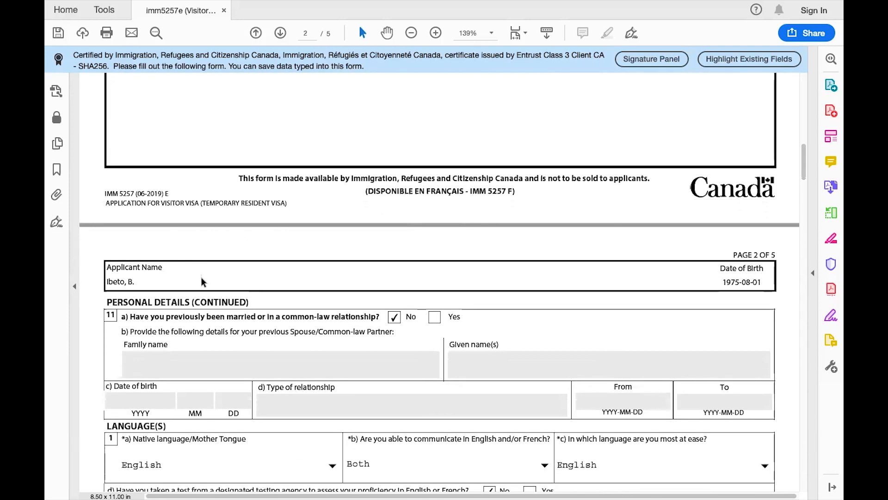
pyautogui.scroll(-1, 201, 276)
pyautogui.scroll(-1, 202, 285)
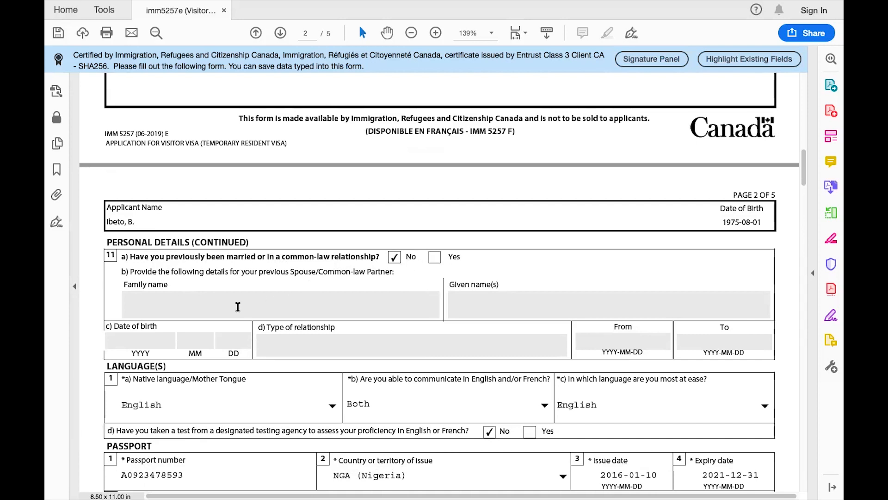
pyautogui.click(435, 257)
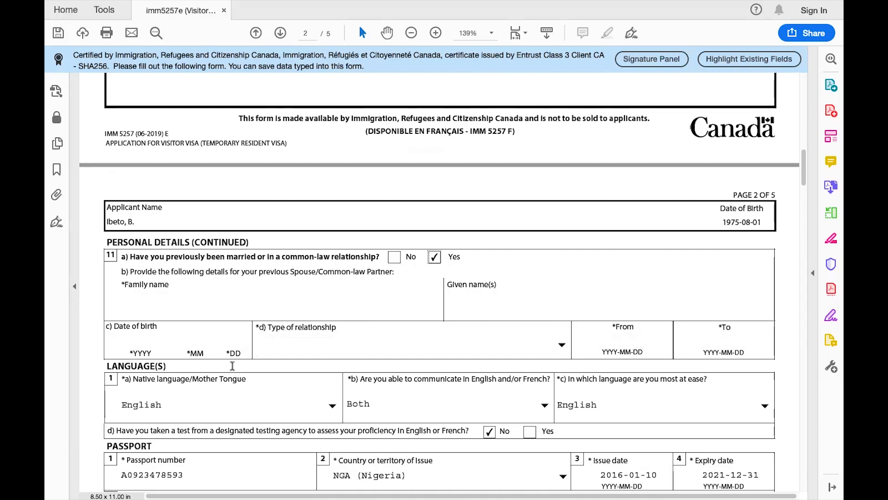
pyautogui.click(394, 257)
# Check the choices for native language and for the ability to communicate in English and/or French without changing them.
pyautogui.scroll(-3, 395, 260)
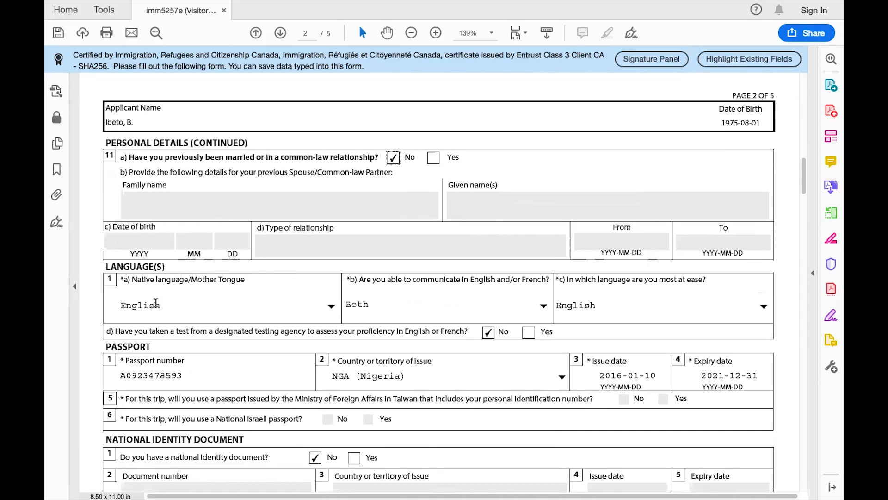
pyautogui.click(331, 306)
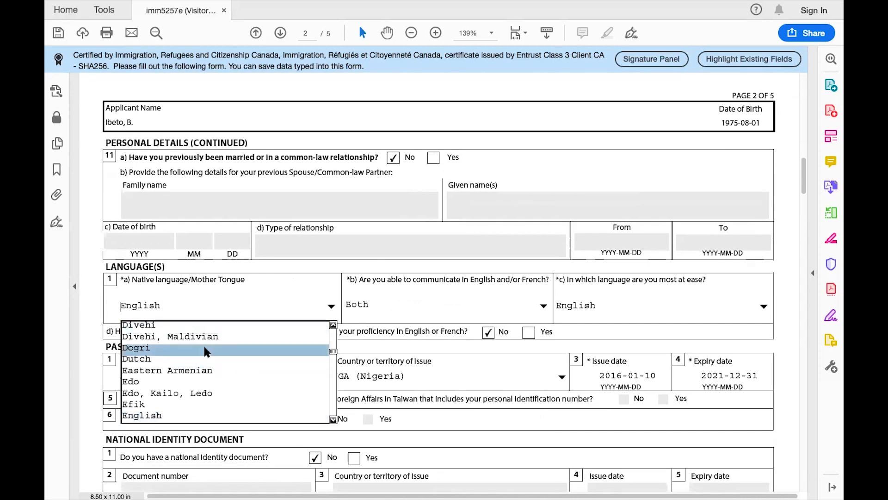
pyautogui.click(372, 252)
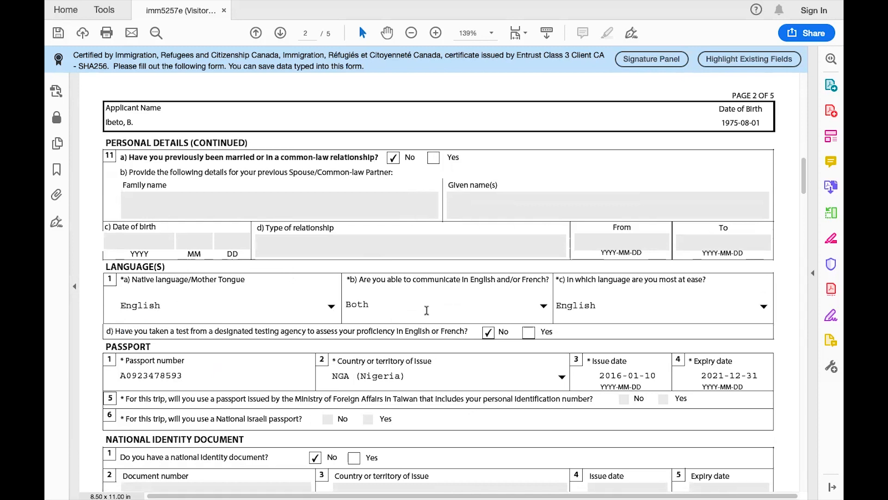
pyautogui.click(545, 308)
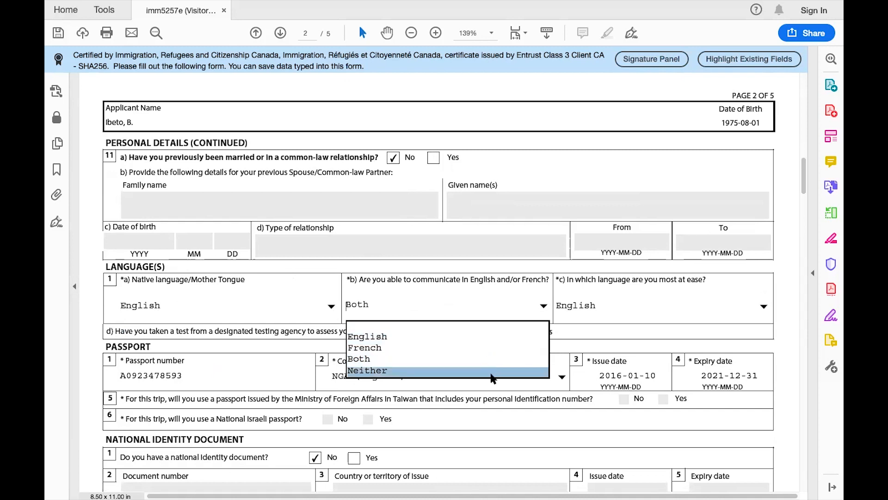
pyautogui.click(512, 265)
# Review the passport section, view the fields required when a national identity document is declared, and set that answer back to No.
pyautogui.scroll(-3, 509, 270)
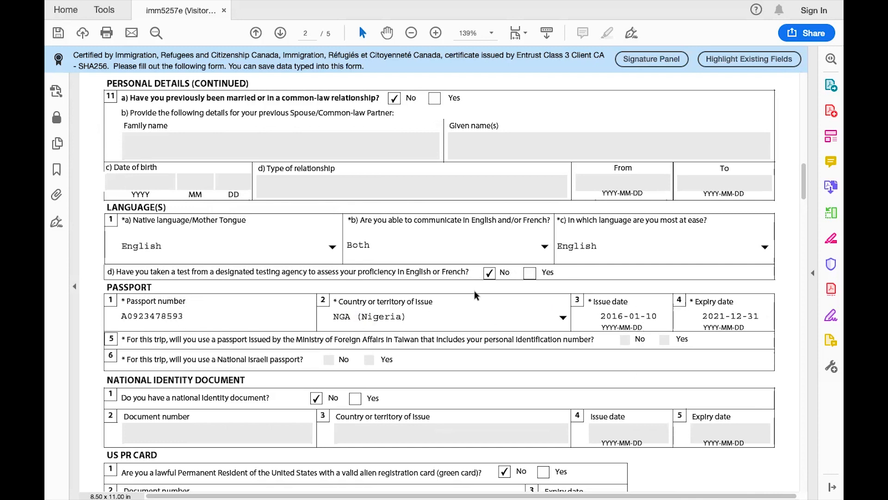
pyautogui.scroll(-3, 476, 294)
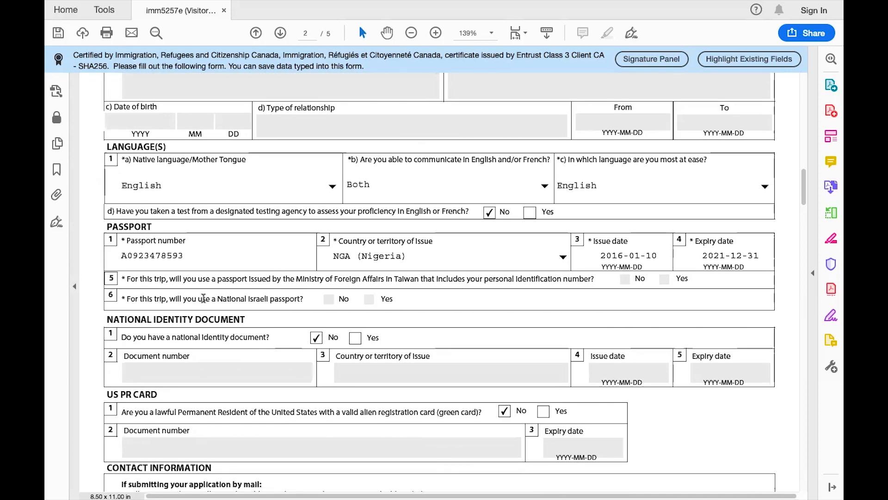
pyautogui.scroll(-2, 266, 304)
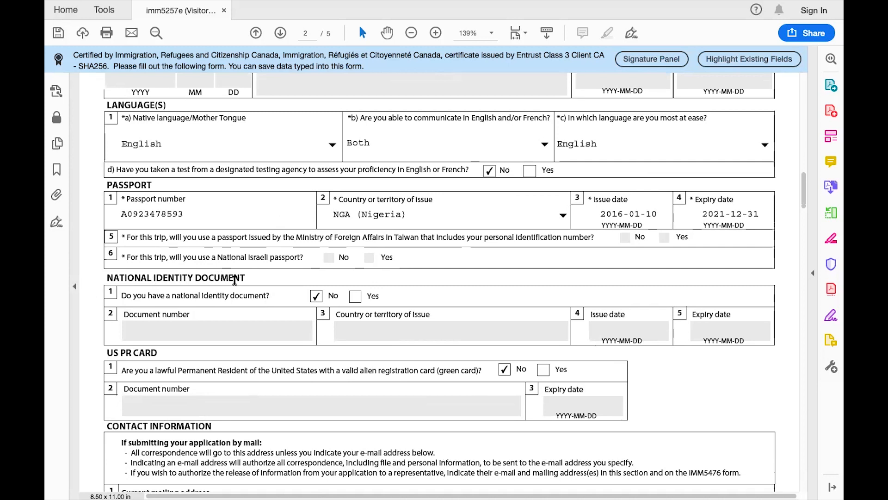
pyautogui.click(356, 297)
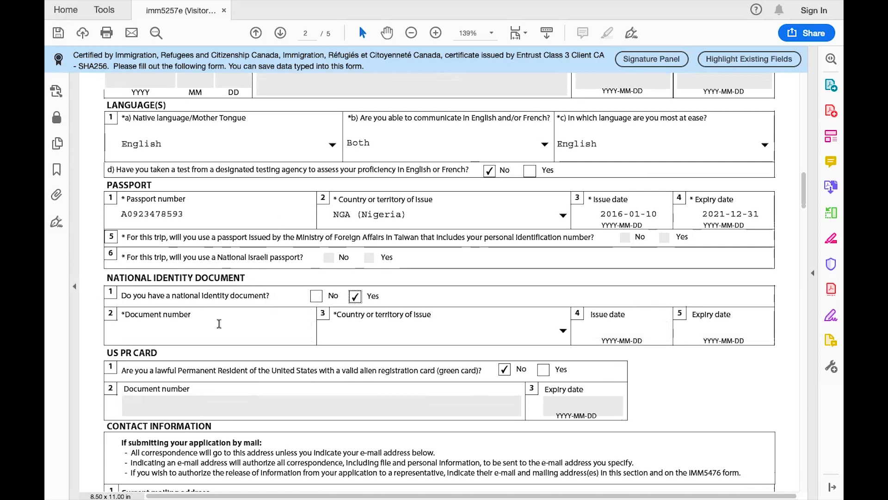
pyautogui.click(316, 296)
# Answer Yes to lawful US permanent residence to view the green card fields, and set the answer back to No.
pyautogui.scroll(-2, 318, 301)
pyautogui.scroll(-5, 317, 302)
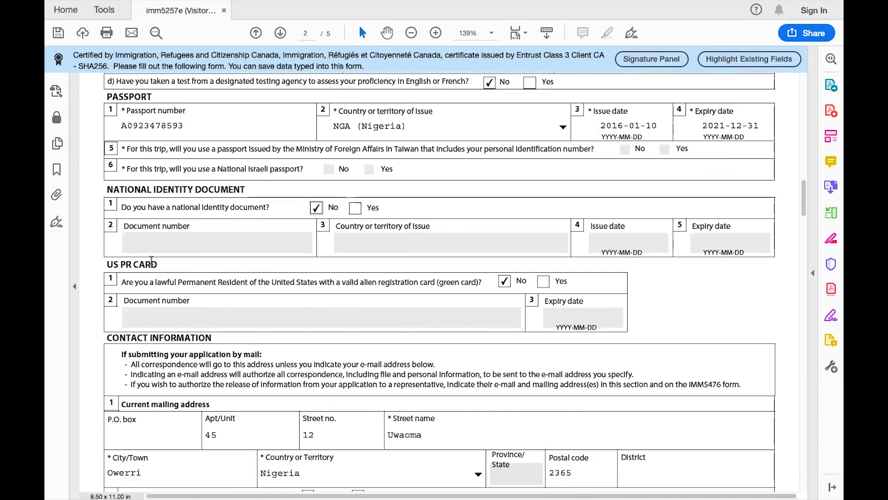
pyautogui.click(544, 283)
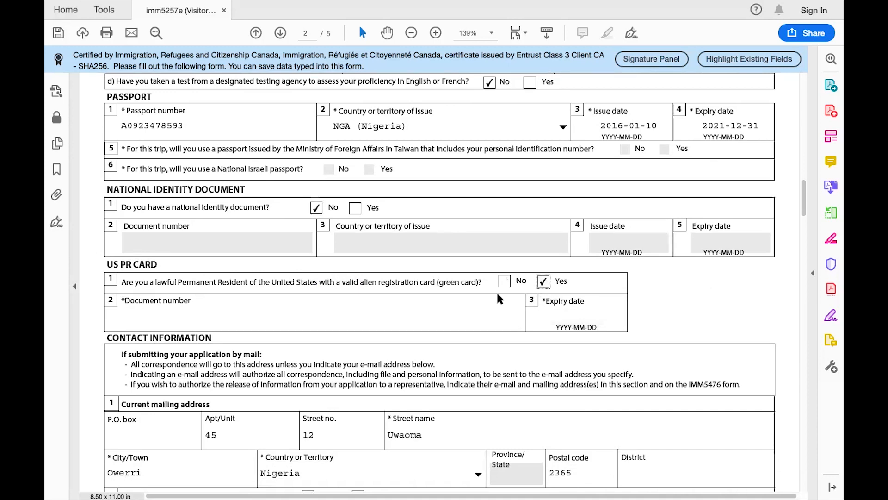
pyautogui.click(505, 280)
# Review the contact information section, including the mailing and residential addresses, telephone numbers, fax and e-mail fields.
pyautogui.scroll(-3, 504, 280)
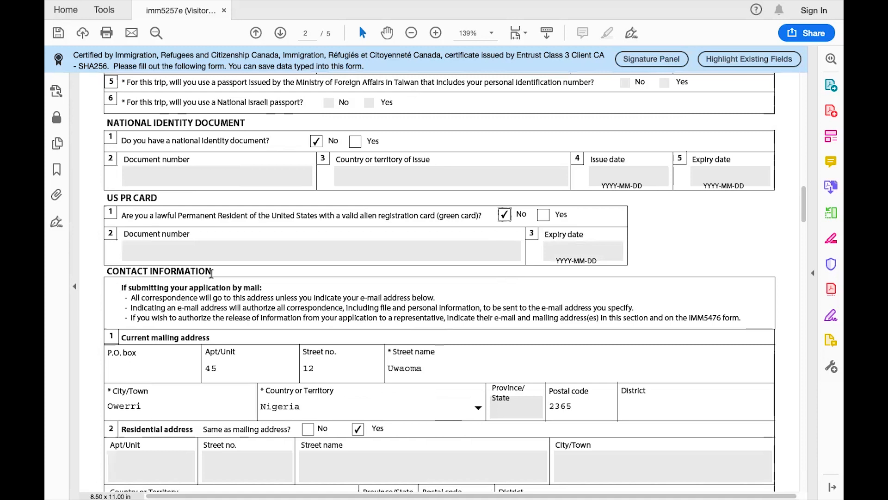
pyautogui.scroll(-2, 167, 274)
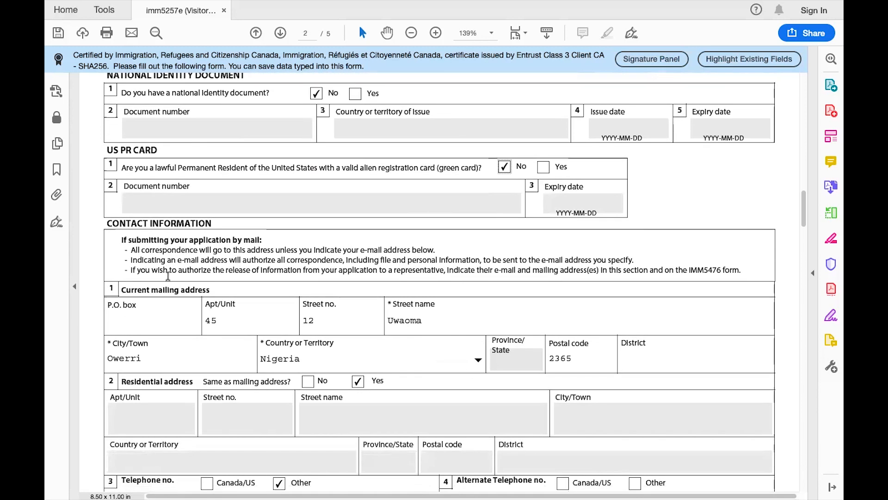
pyautogui.scroll(-3, 197, 332)
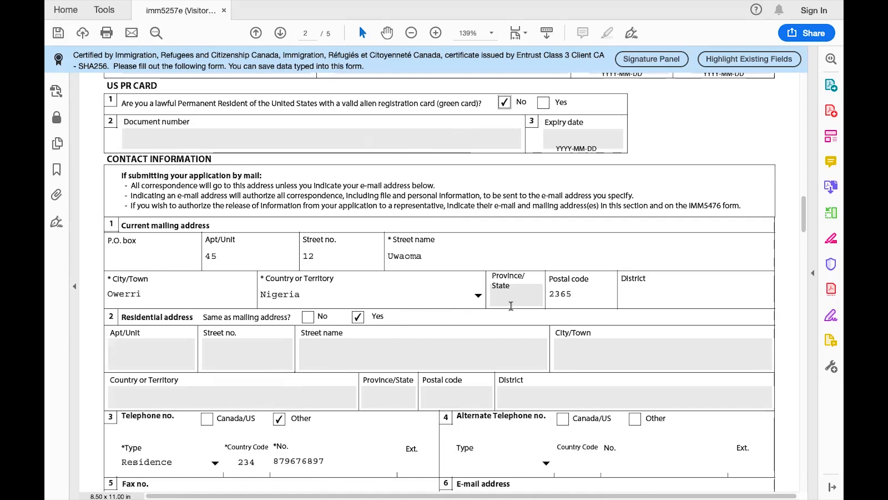
pyautogui.scroll(-3, 340, 362)
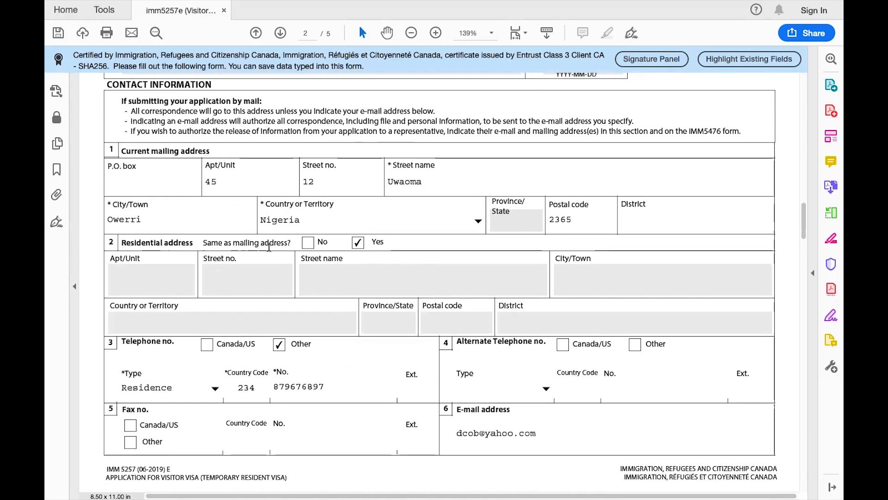
# Switch the answer on the residential address matching the mailing address to No and back to Yes, and review the telephone, fax and e-mail fields.
pyautogui.click(308, 242)
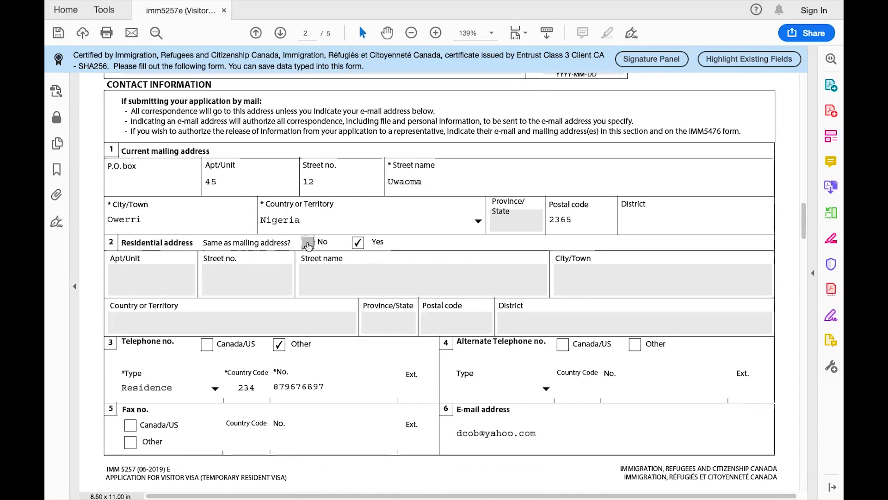
pyautogui.click(359, 244)
pyautogui.scroll(-3, 399, 305)
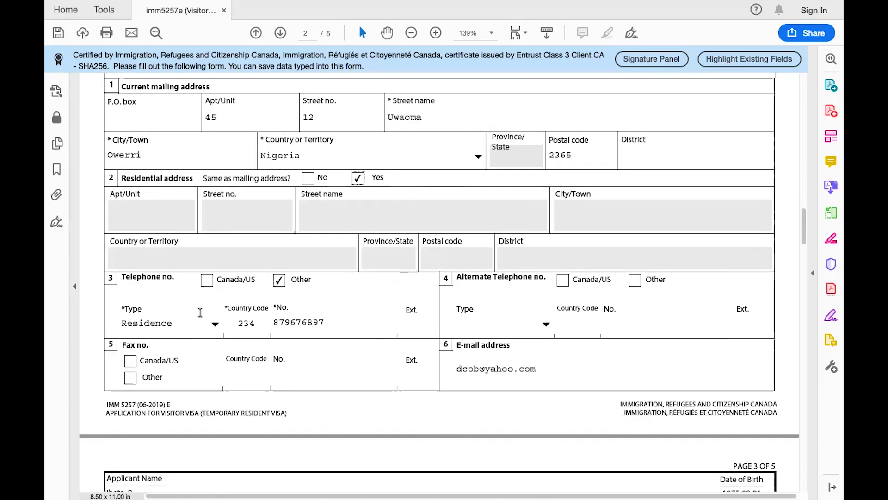
pyautogui.scroll(6, 267, 308)
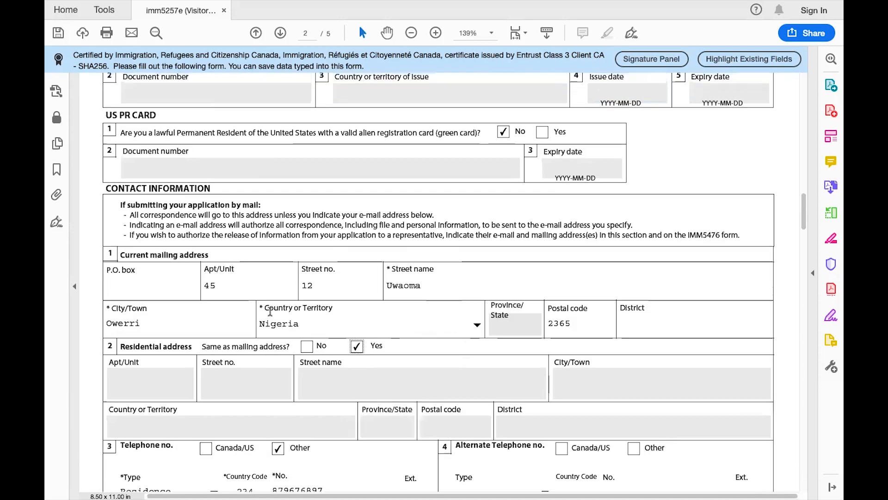
pyautogui.scroll(-5, 270, 311)
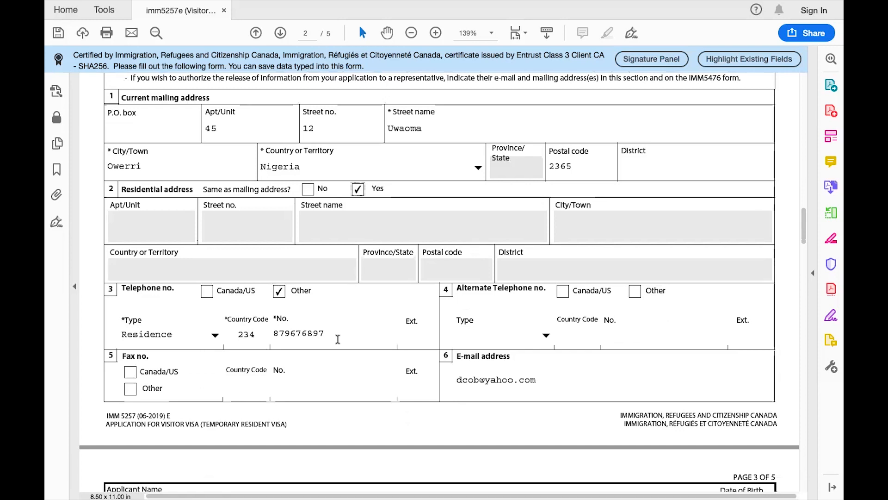
pyautogui.scroll(-3, 485, 328)
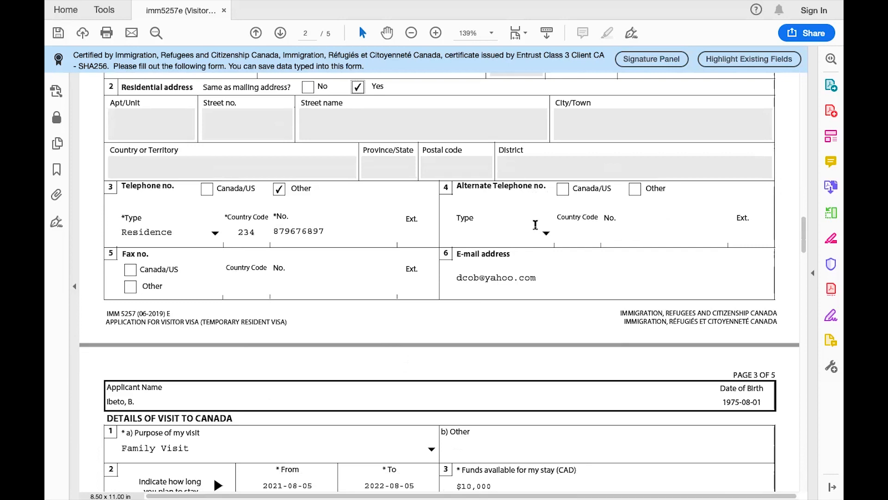
# Select Family Visit as the purpose of the visit to Canada, and review the stay dates, available funds and details of the person to visit.
pyautogui.scroll(-5, 280, 287)
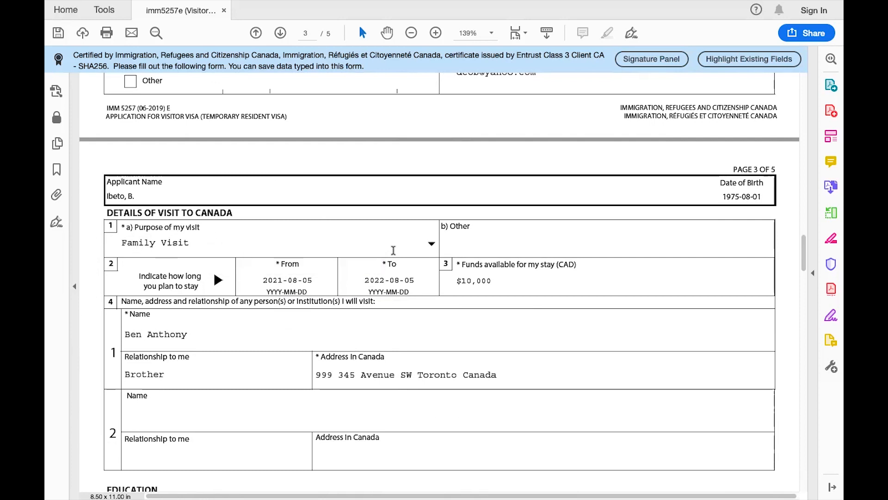
pyautogui.click(430, 242)
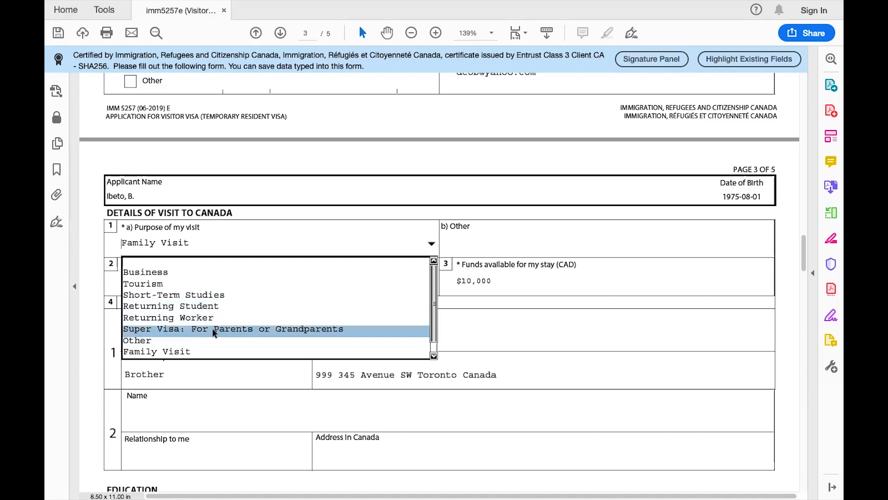
pyautogui.click(194, 352)
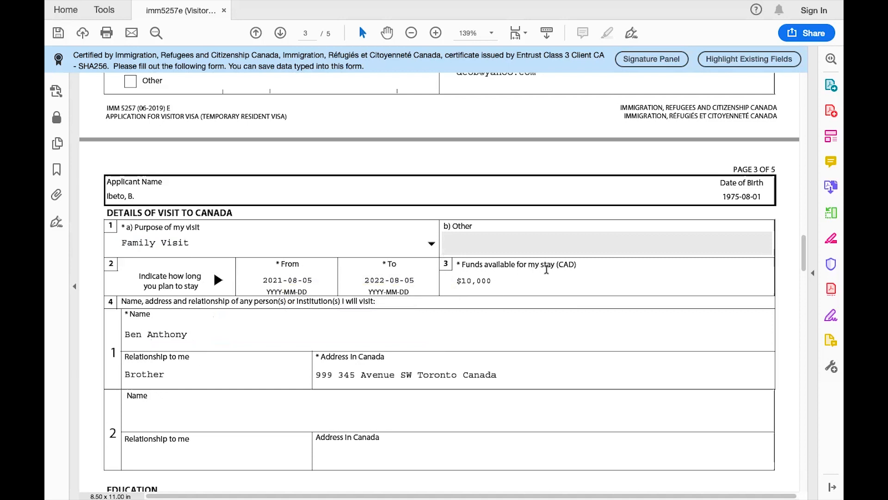
pyautogui.scroll(-2, 558, 268)
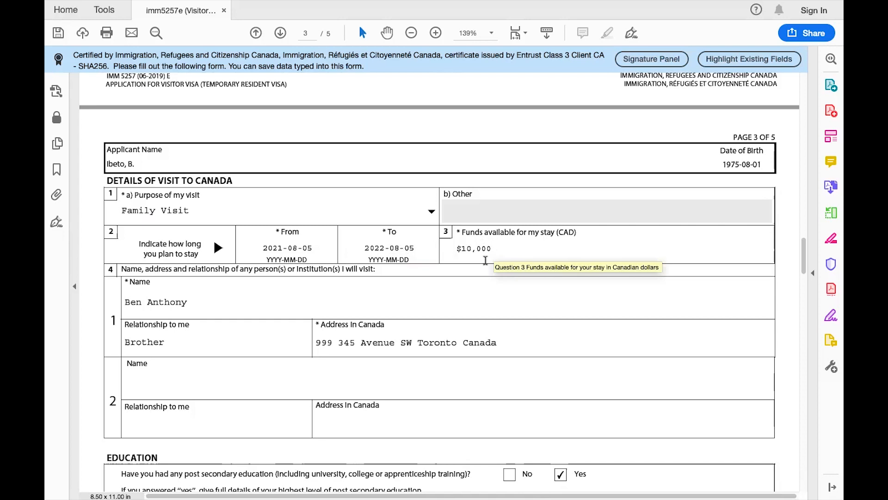
pyautogui.scroll(-2, 485, 260)
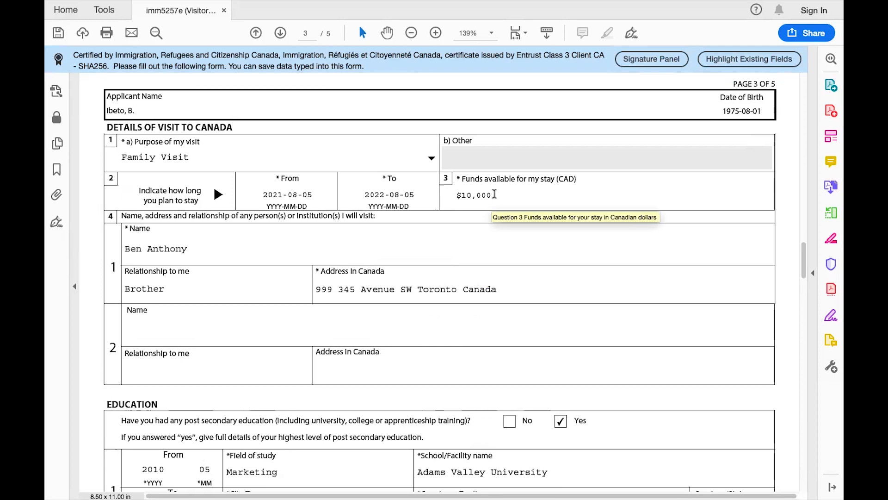
pyautogui.scroll(-1, 494, 194)
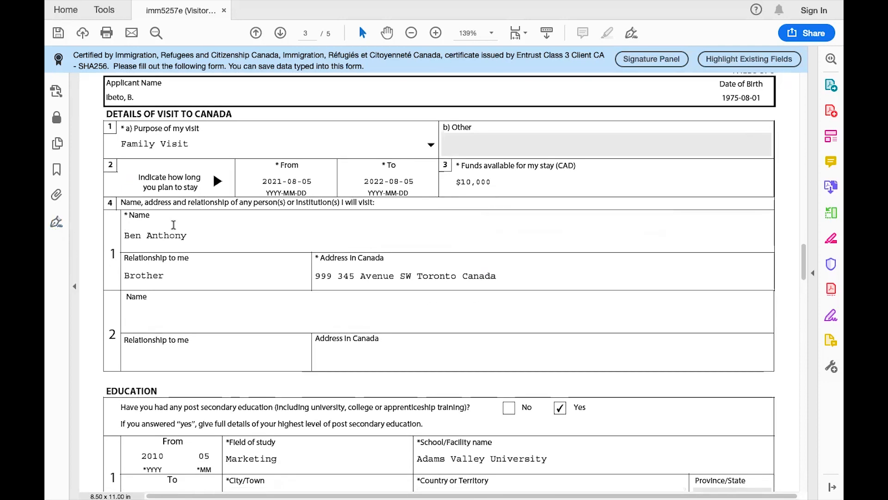
pyautogui.scroll(-2, 173, 236)
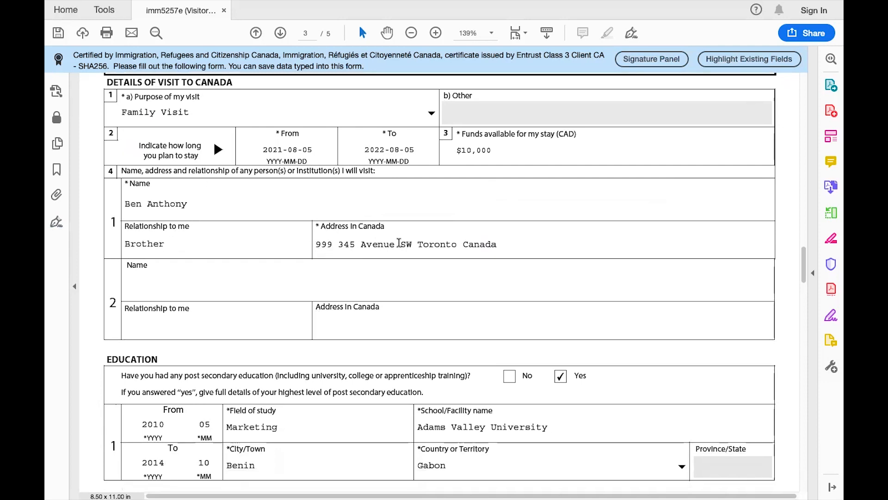
pyautogui.scroll(-3, 398, 243)
pyautogui.scroll(-4, 187, 247)
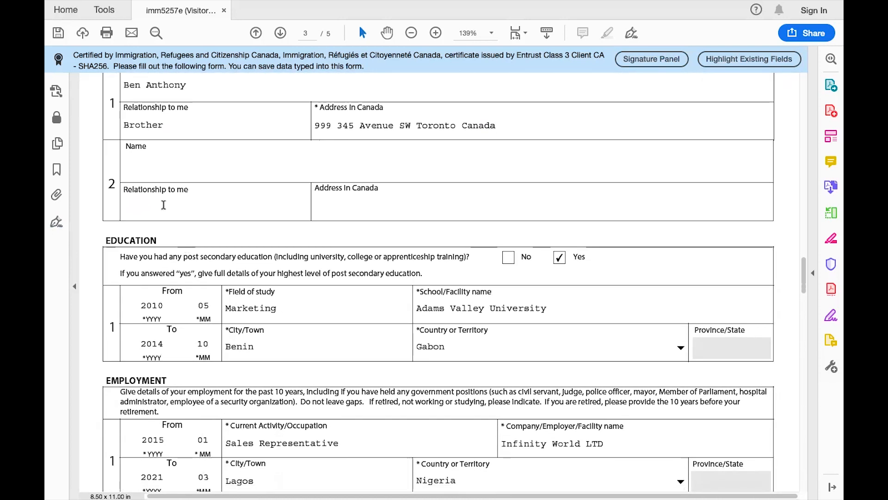
# Review the education and employment sections, including the study and work periods, institution, employer and locations.
pyautogui.scroll(-3, 251, 213)
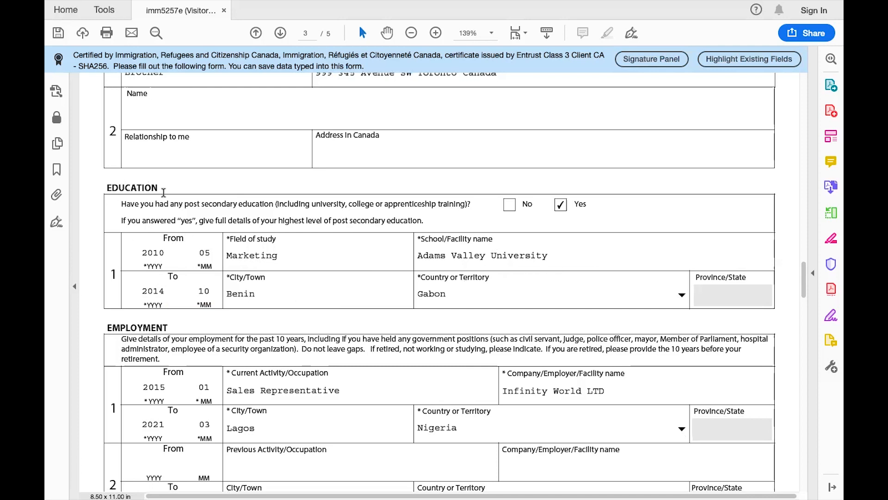
pyautogui.scroll(-3, 224, 270)
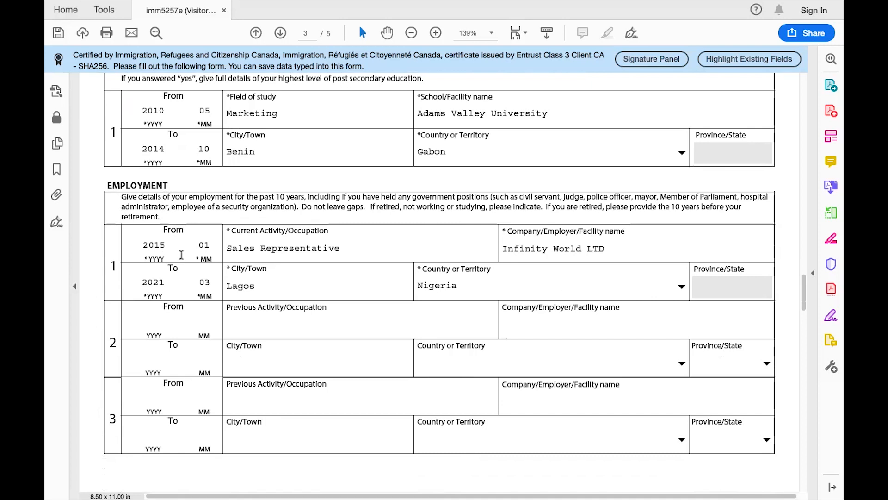
pyautogui.scroll(2, 197, 216)
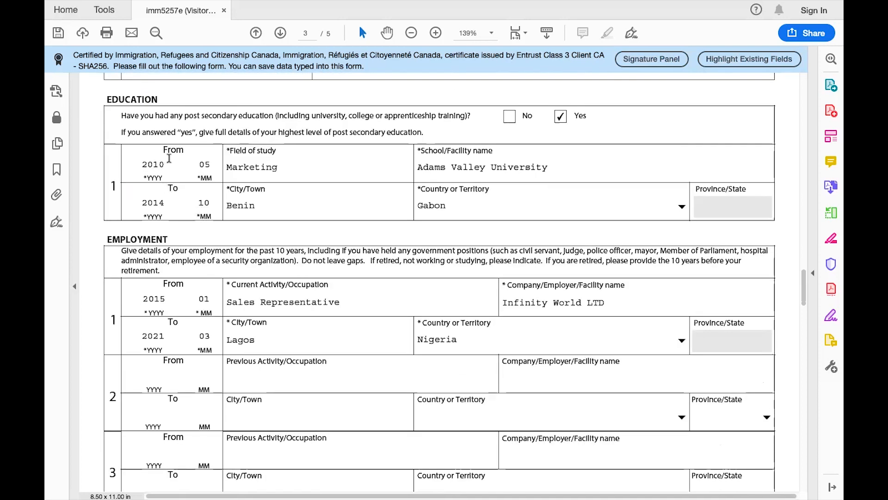
pyautogui.scroll(1, 199, 134)
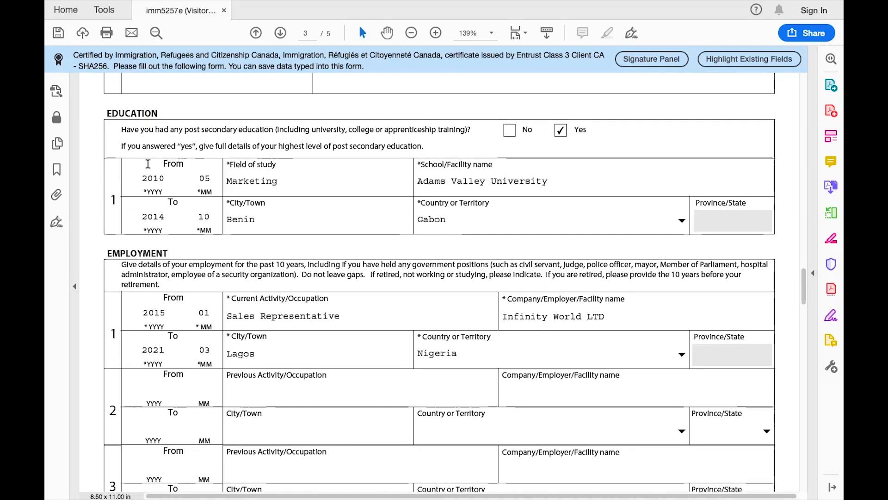
pyautogui.scroll(-1, 178, 241)
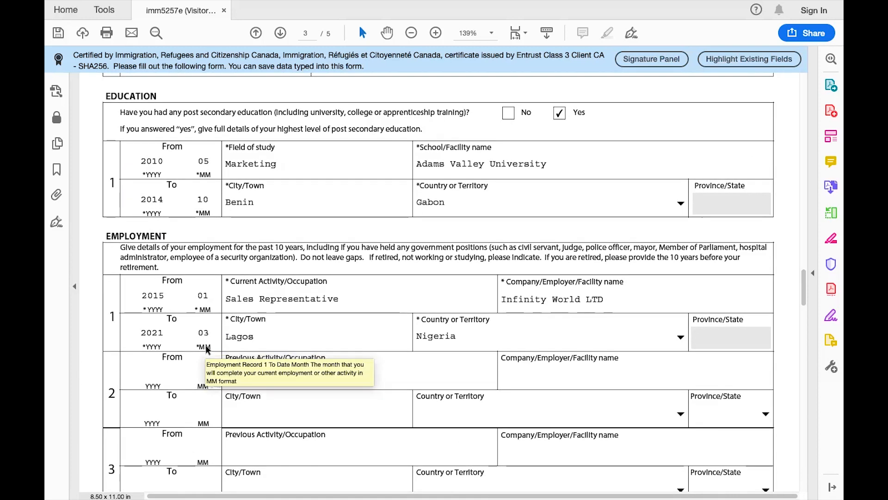
pyautogui.scroll(-1, 206, 346)
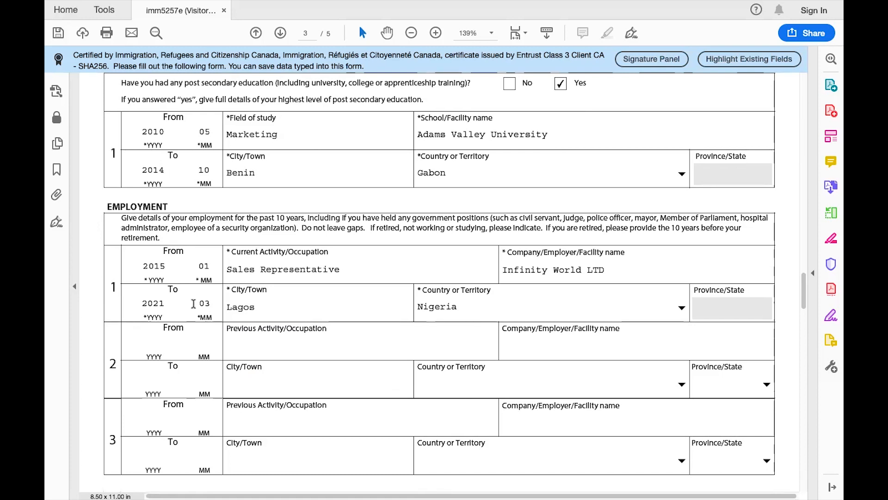
pyautogui.scroll(-1, 193, 304)
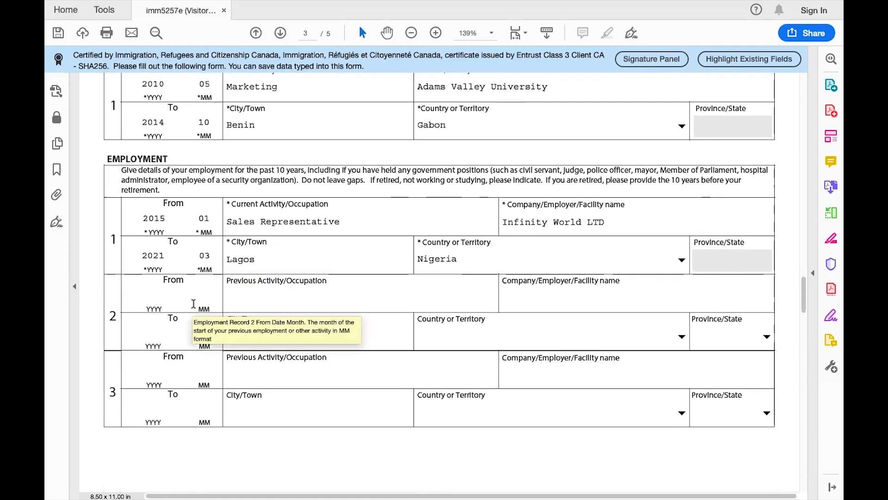
pyautogui.scroll(-7, 193, 303)
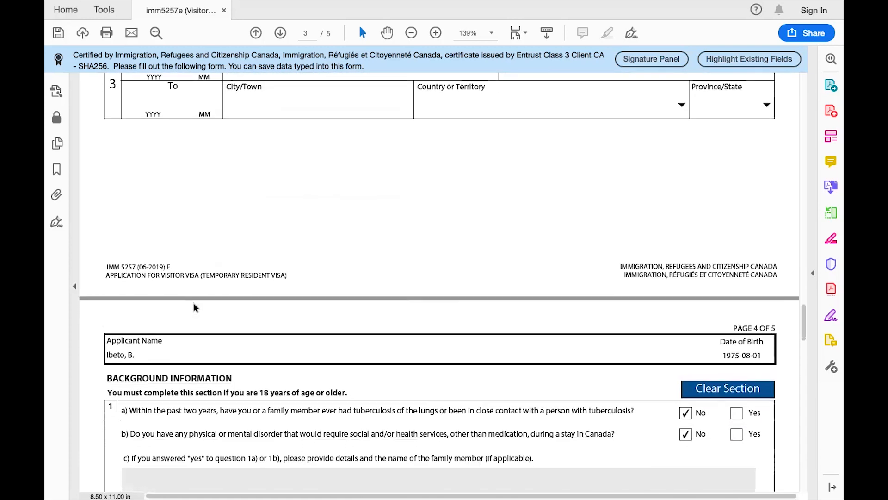
pyautogui.scroll(3, 194, 307)
pyautogui.scroll(-2, 194, 308)
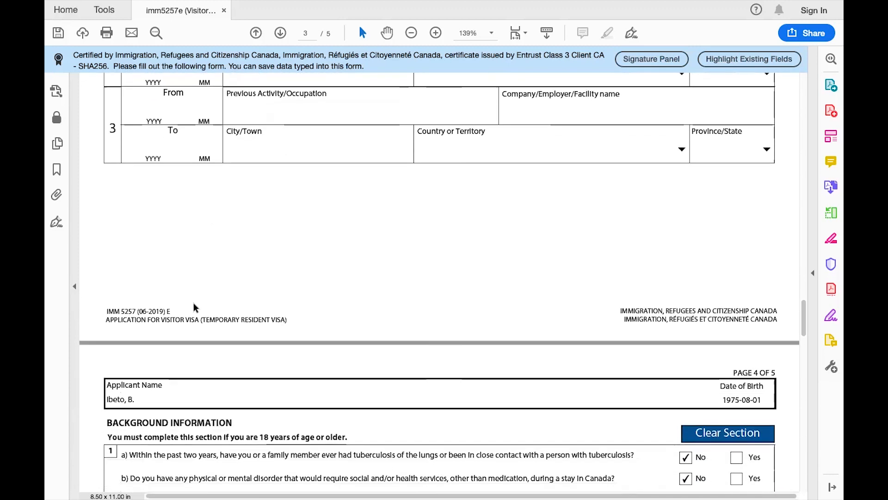
# Answer No to background question 2a about overstaying status or studying or working without authorization in Canada.
pyautogui.scroll(-2, 193, 308)
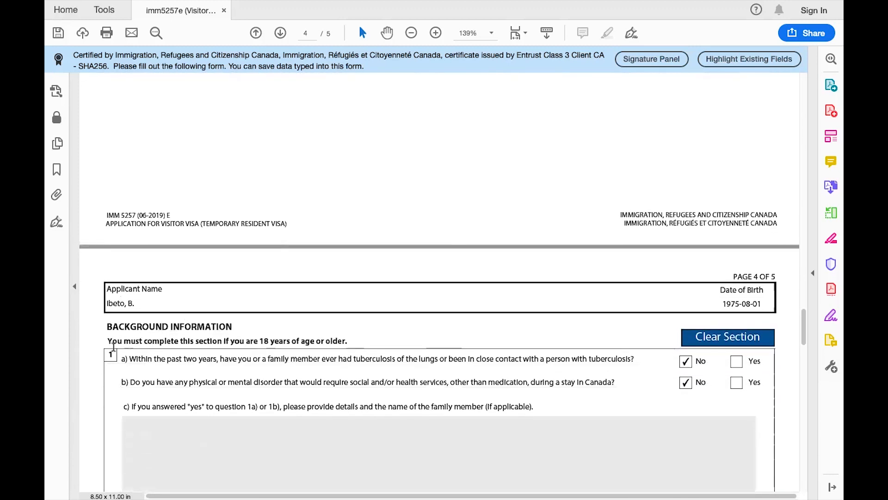
pyautogui.scroll(-2, 162, 289)
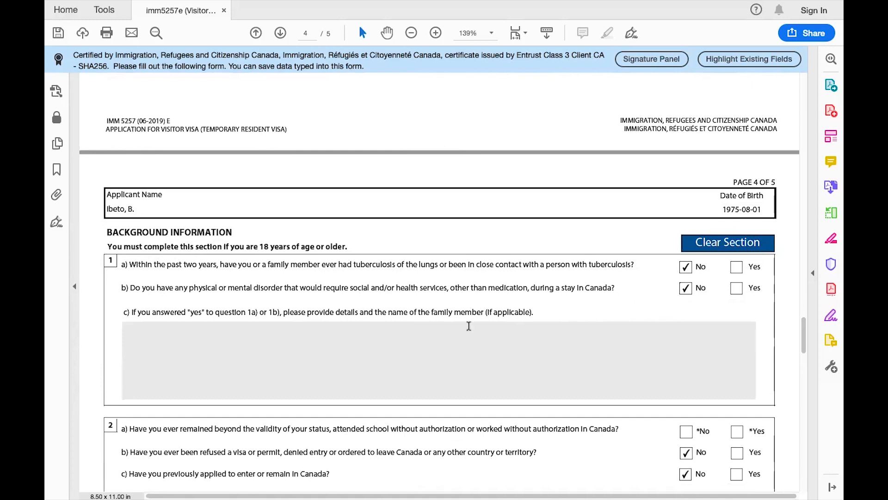
pyautogui.scroll(-5, 659, 322)
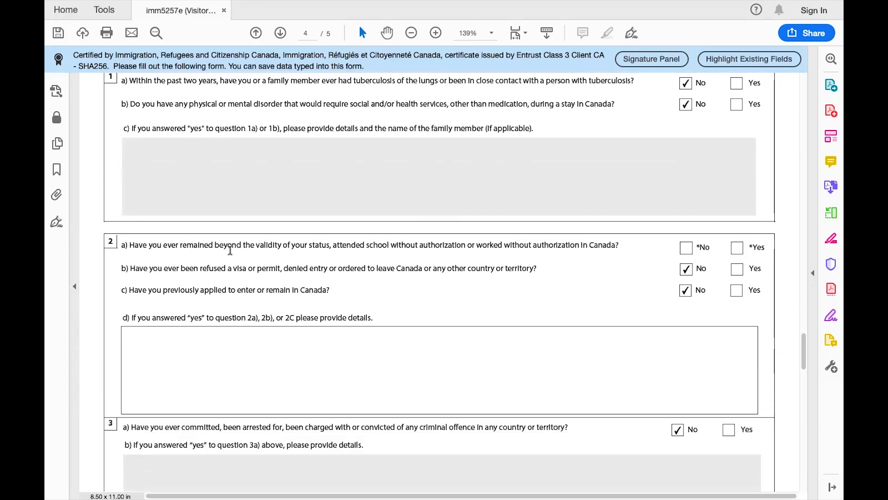
pyautogui.click(686, 248)
# Review the remaining background questions and the signature section, validate the whole application form and dismiss the validation message.
pyautogui.scroll(-4, 679, 290)
pyautogui.scroll(-1, 679, 289)
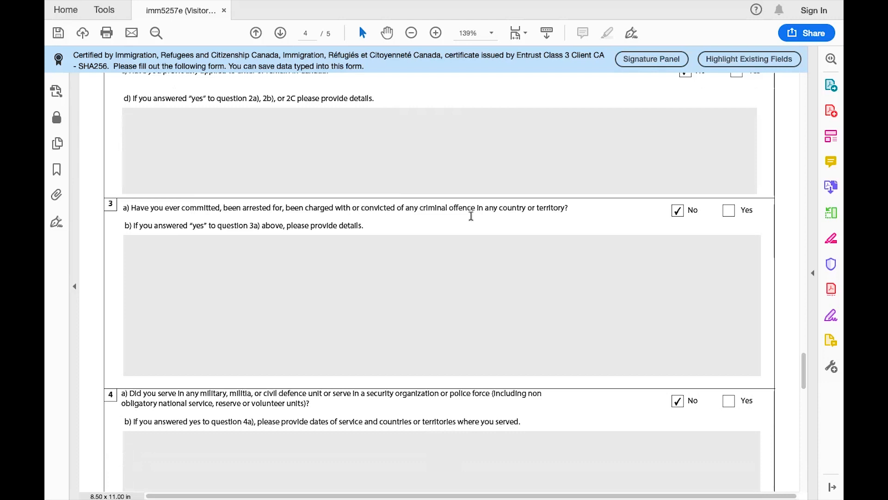
pyautogui.scroll(-1, 593, 415)
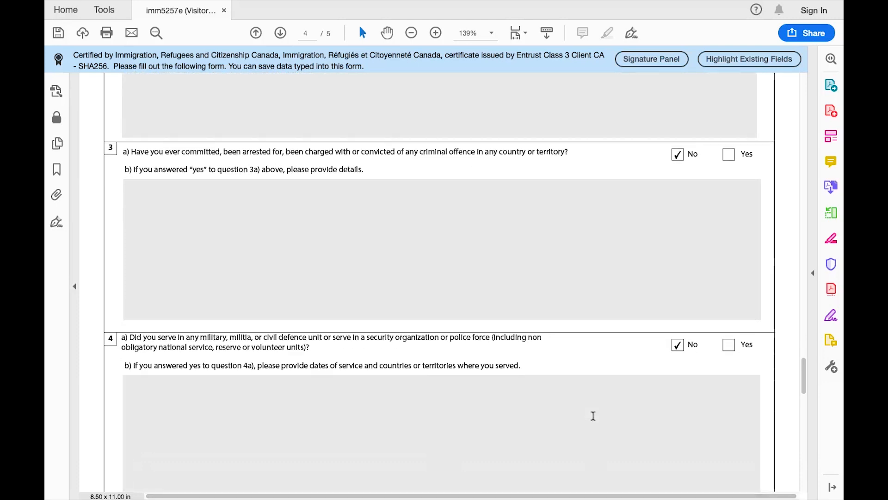
pyautogui.scroll(-3, 593, 415)
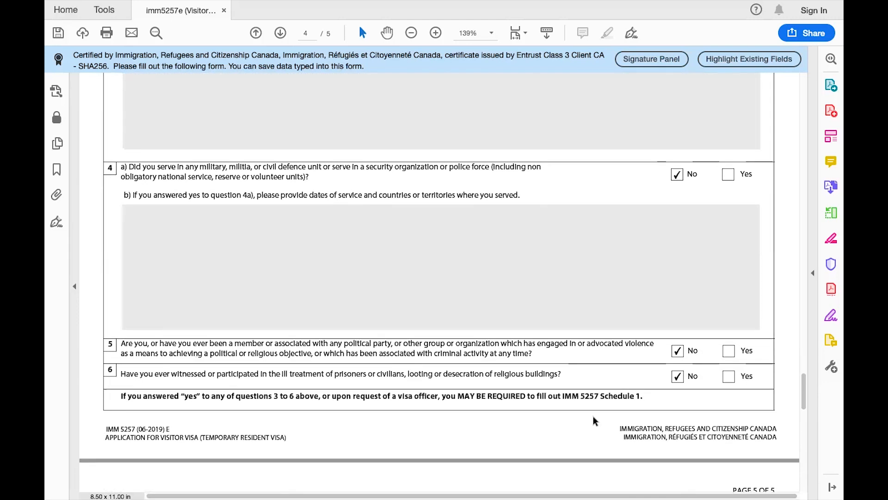
pyautogui.scroll(-4, 593, 416)
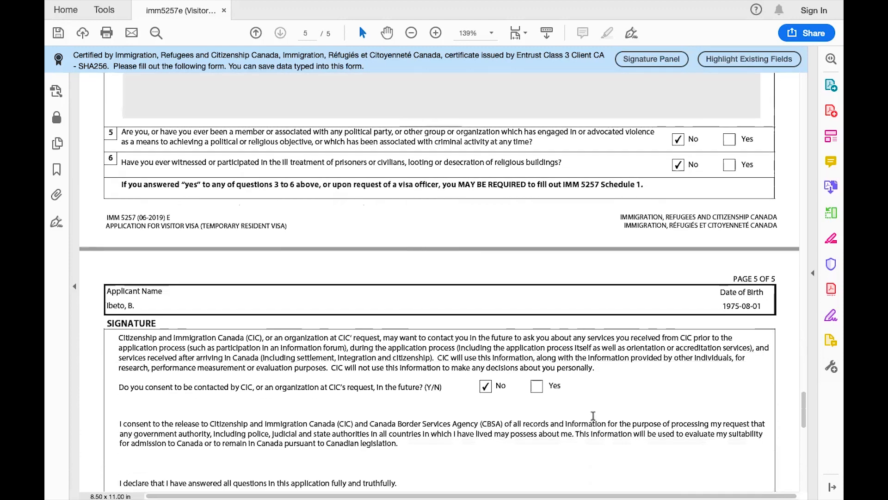
pyautogui.scroll(-5, 593, 416)
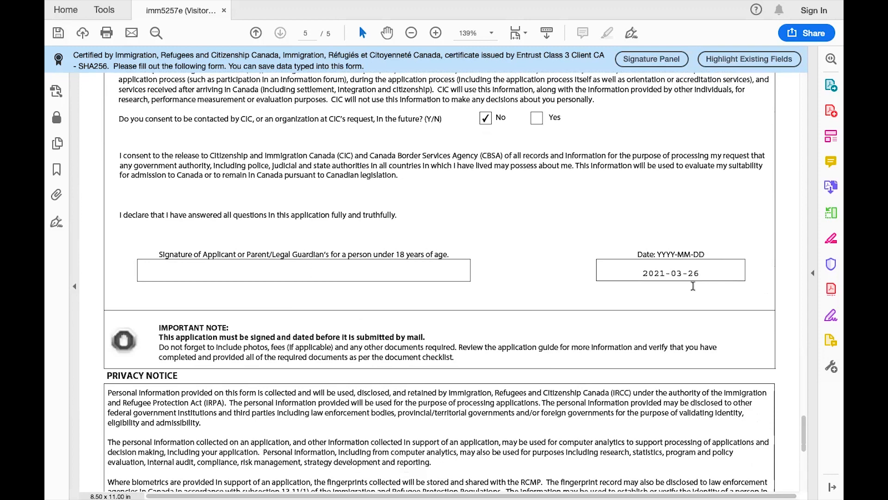
pyautogui.scroll(-10, 700, 272)
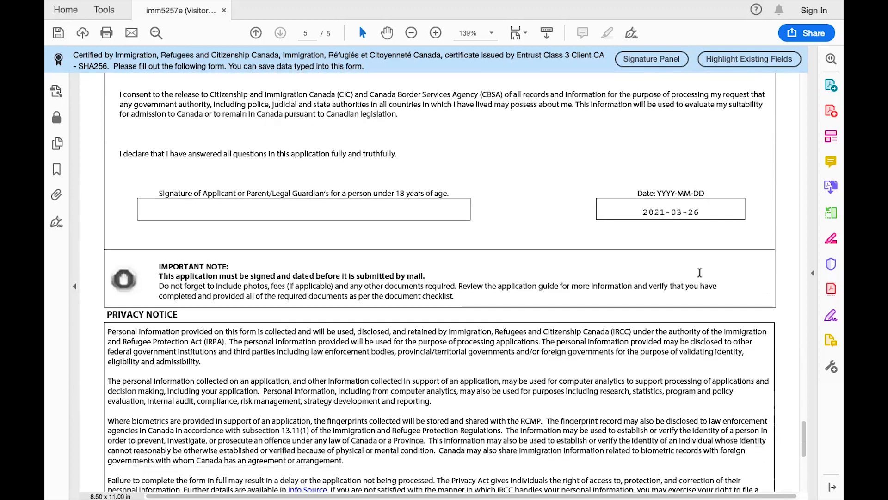
pyautogui.scroll(2, 661, 289)
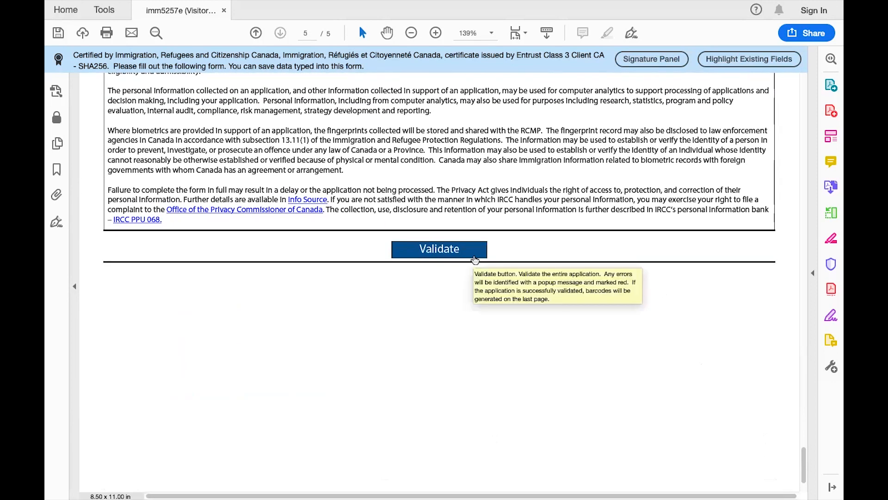
pyautogui.click(435, 253)
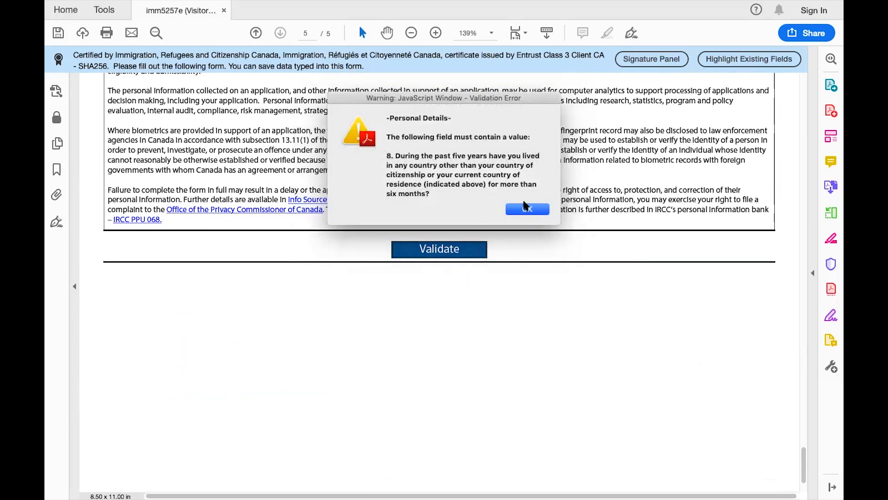
pyautogui.click(527, 210)
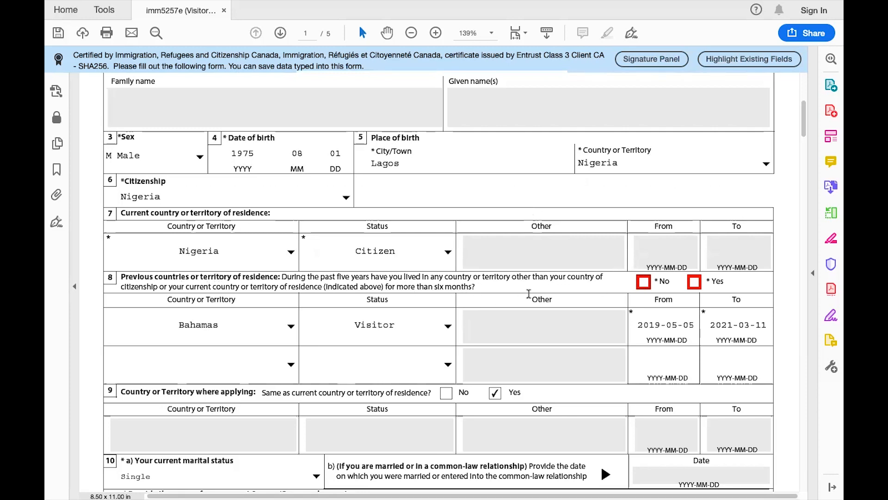
# Answer Yes to question 8 about having lived in another country for more than six months during the past five years.
pyautogui.click(693, 286)
pyautogui.scroll(-20, 699, 333)
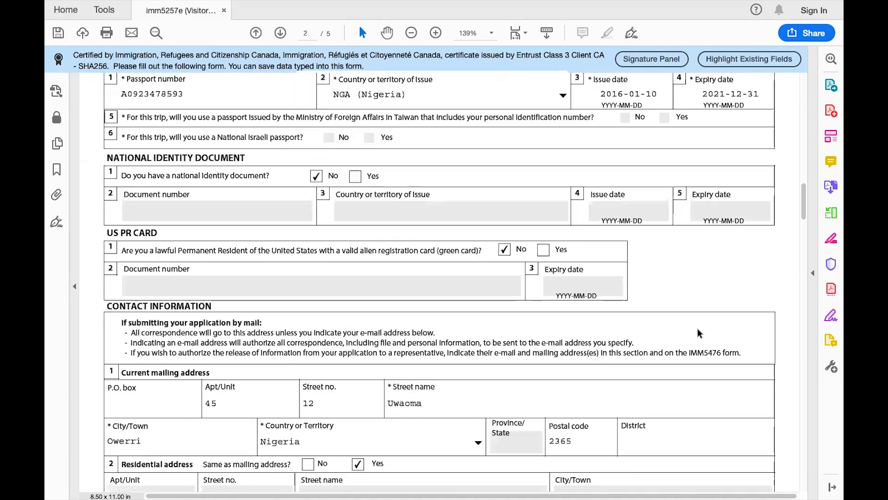
# Validate the completed IMM5257 application form again and dismiss the validation message.
pyautogui.scroll(-15, 698, 329)
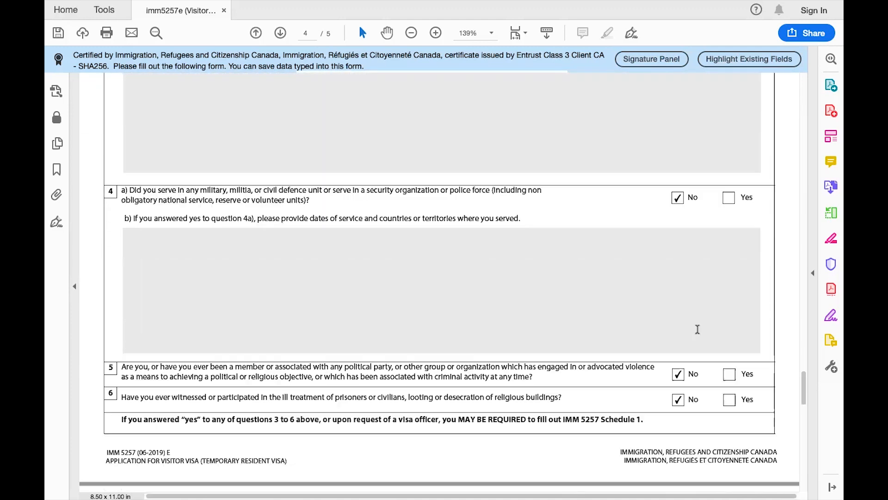
pyautogui.click(424, 231)
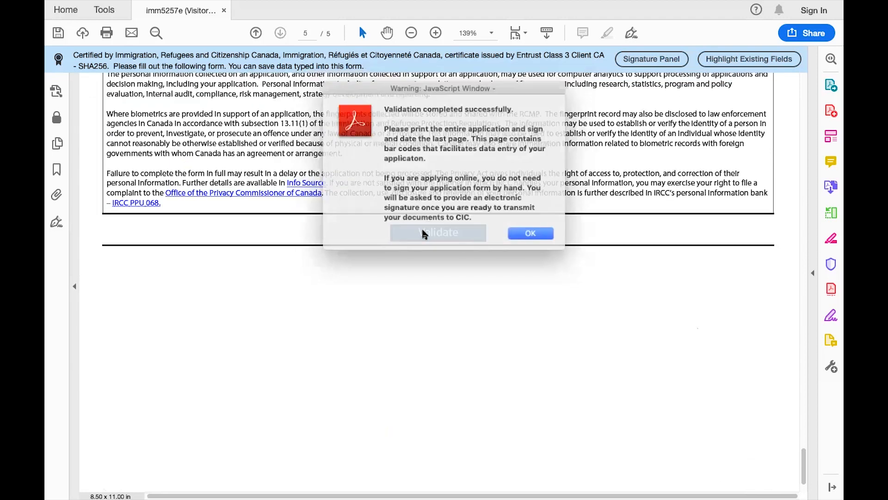
pyautogui.click(526, 231)
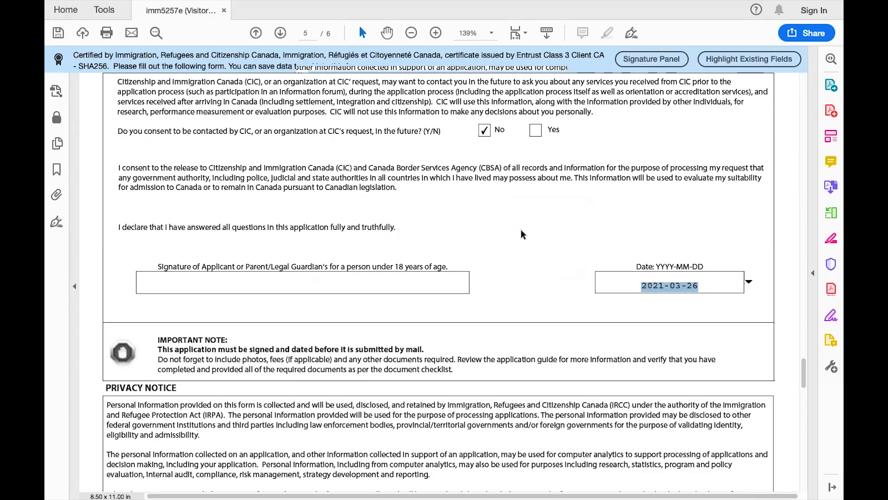
# Set the signature date to 2021-03-27 and look over the barcode page at the end of the form.
pyautogui.click(698, 286)
pyautogui.press('BackSpace')
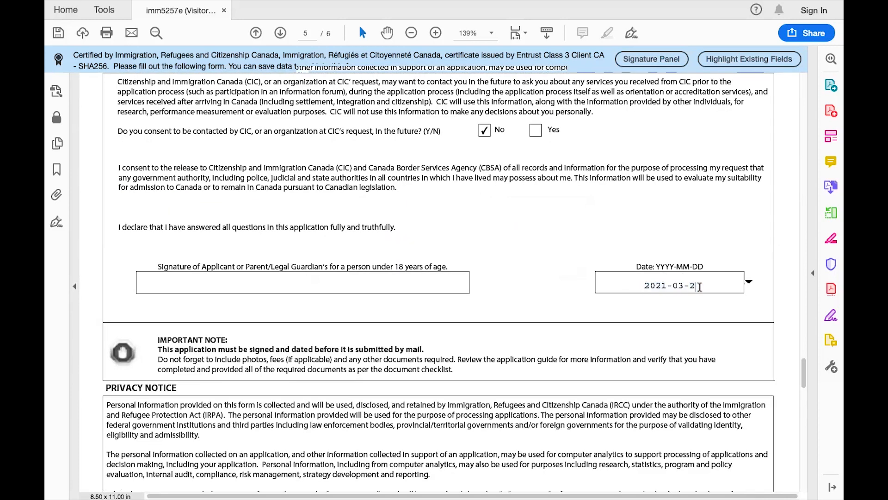
pyautogui.write('7')
pyautogui.scroll(-5, 713, 356)
pyautogui.scroll(-5, 712, 358)
pyautogui.scroll(8, 712, 358)
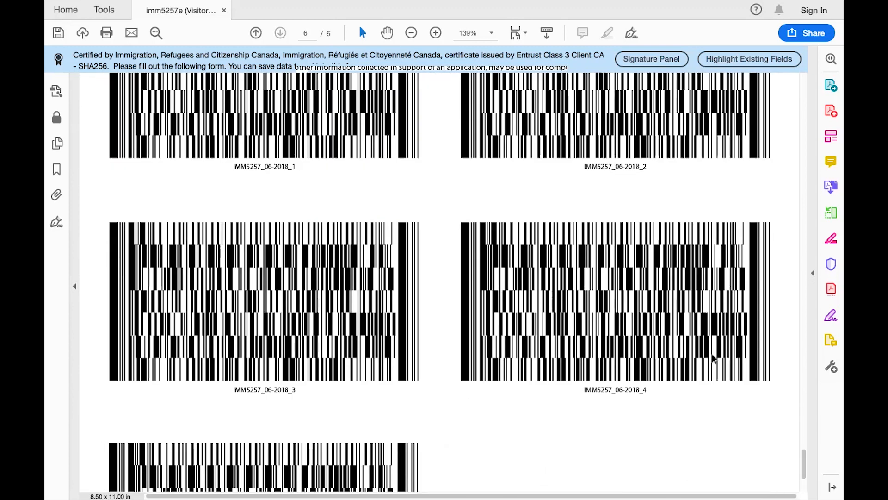
pyautogui.scroll(-10, 712, 358)
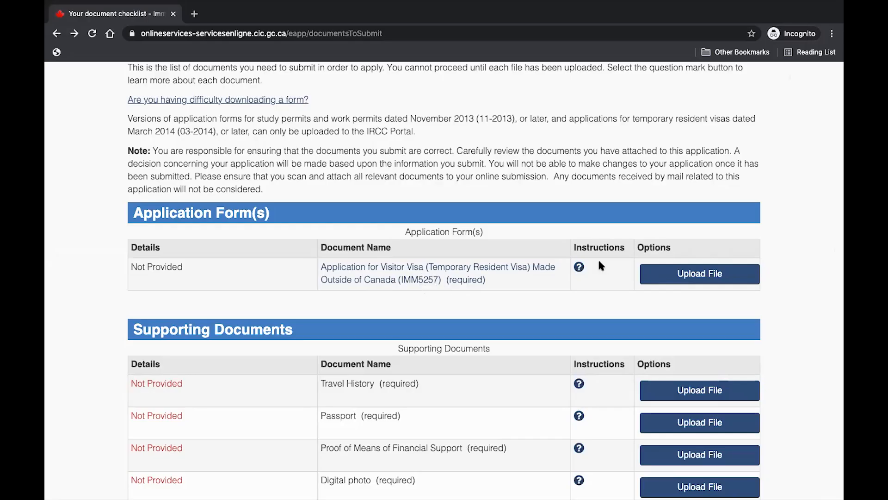
# Review the online document checklist in the browser, covering the application form, supporting documents, optional documents and fees.
pyautogui.scroll(-2, 713, 389)
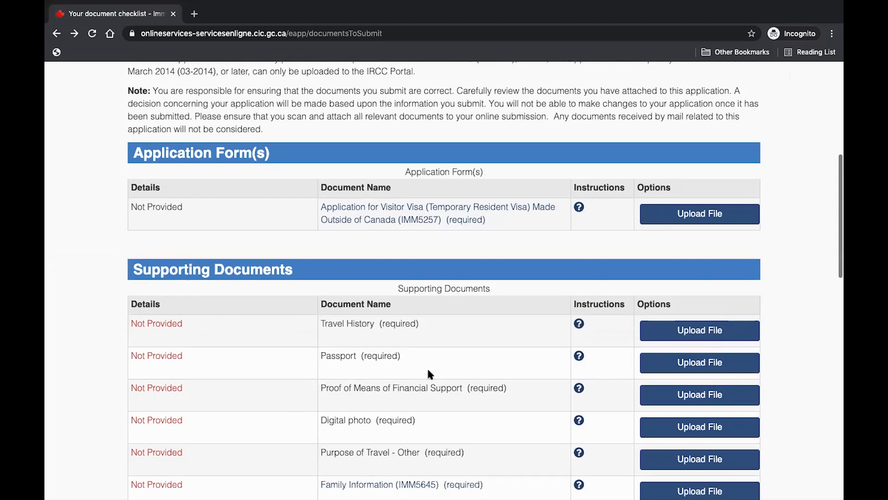
pyautogui.scroll(-3, 379, 314)
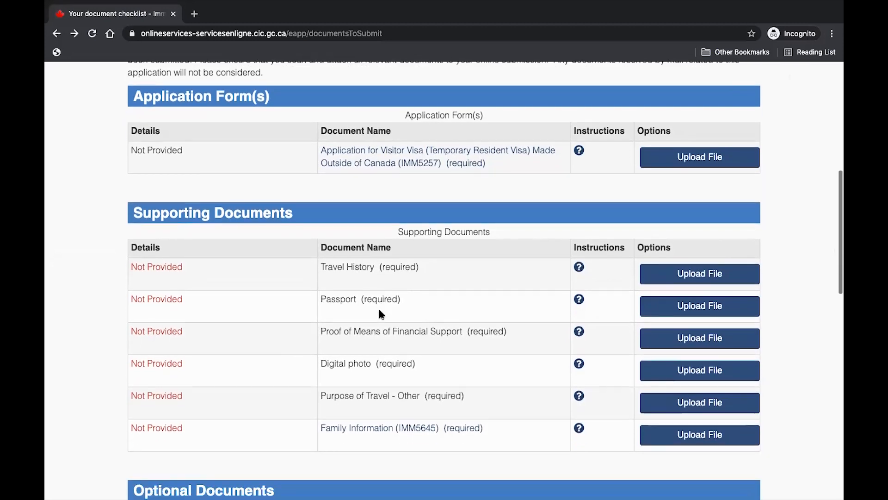
pyautogui.scroll(-10, 701, 271)
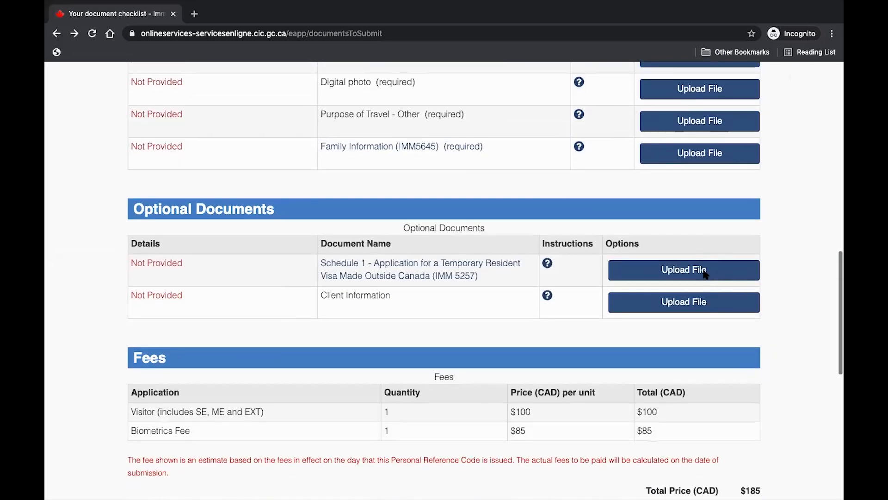
pyautogui.scroll(1, 703, 275)
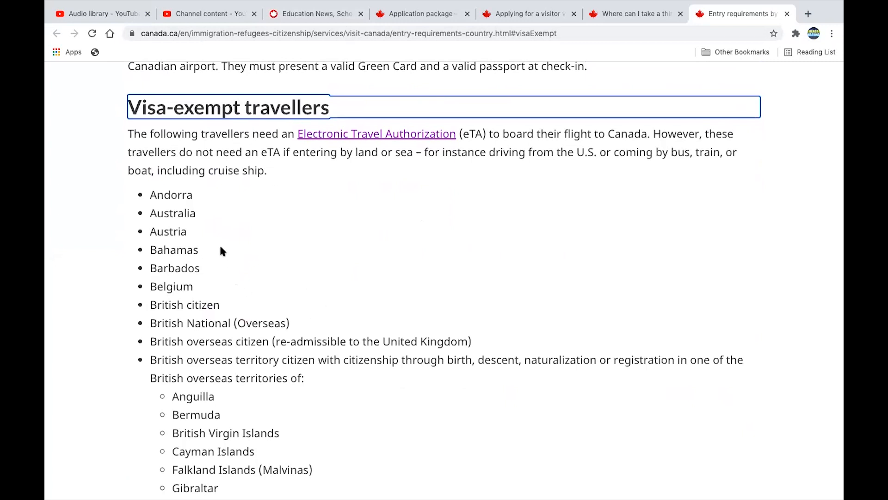
# Examine the lists of visa-exempt and visa-required travellers on the entry requirements by country page.
pyautogui.scroll(-20, 220, 251)
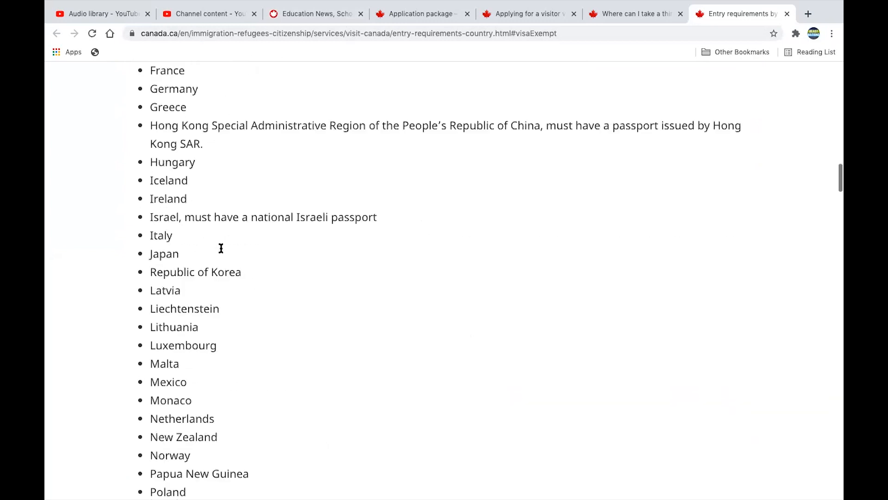
pyautogui.scroll(-15, 221, 250)
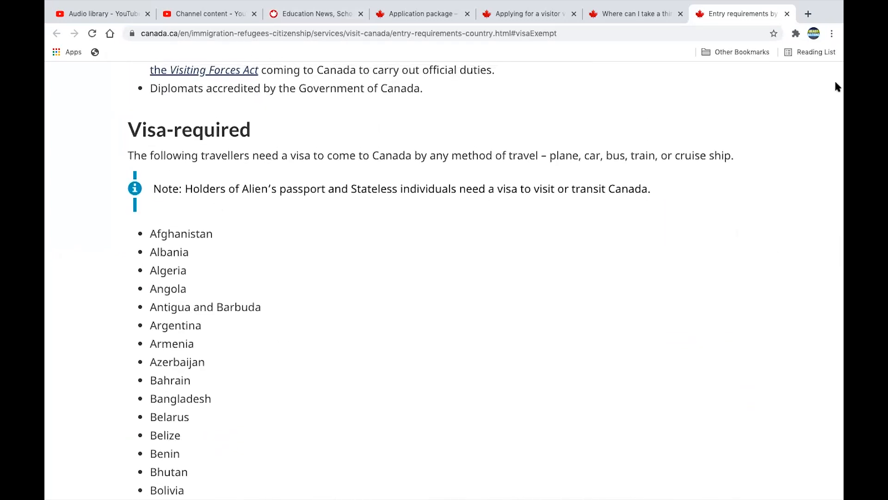
pyautogui.scroll(-3, 190, 185)
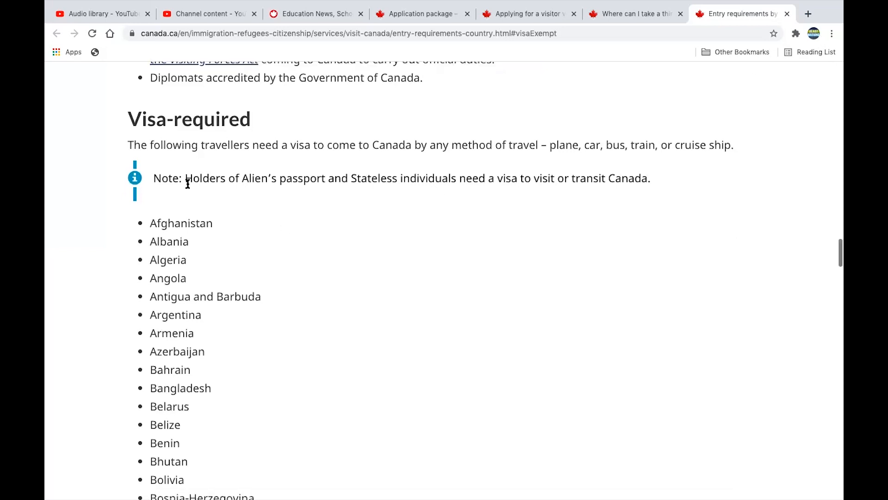
pyautogui.scroll(15, 188, 184)
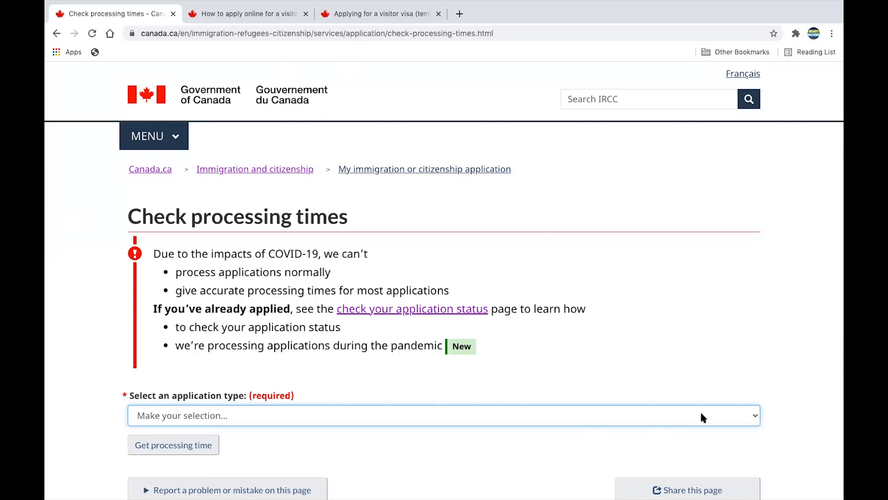
# For the processing time check, choose Temporary residence (visiting, studying, working) and the Visitor visa (from outside Canada) application.
pyautogui.click(745, 412)
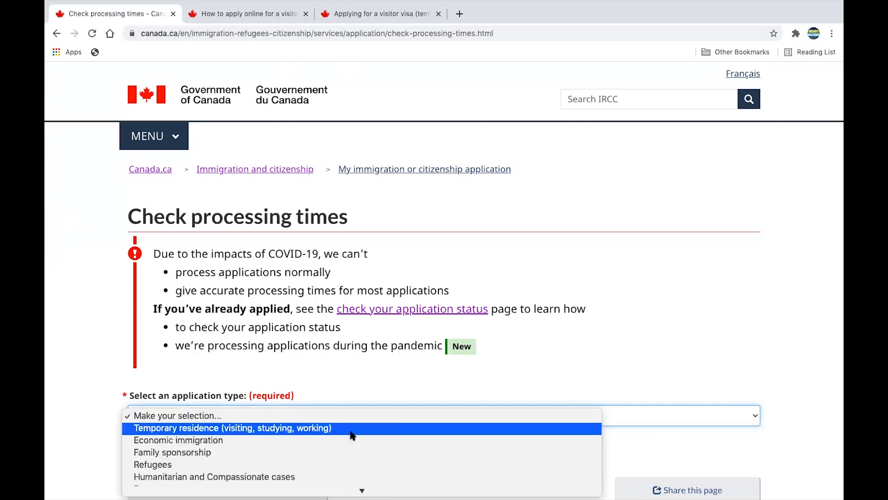
pyautogui.click(312, 429)
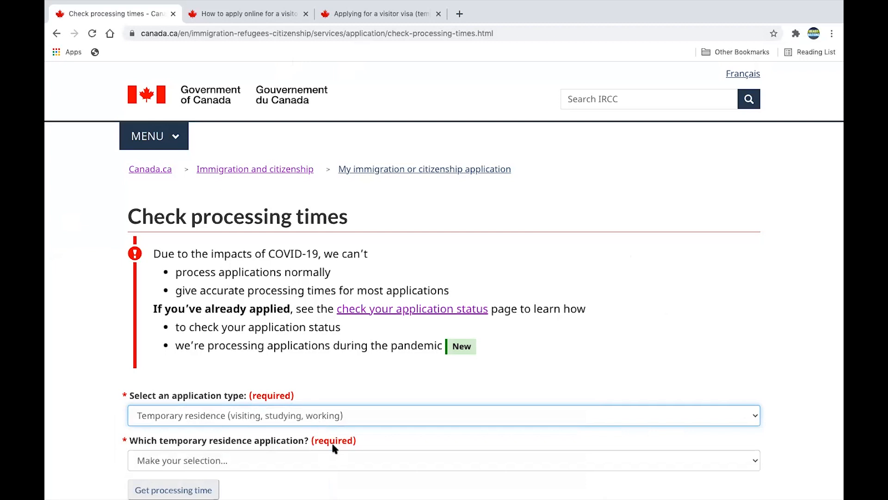
pyautogui.scroll(-3, 334, 450)
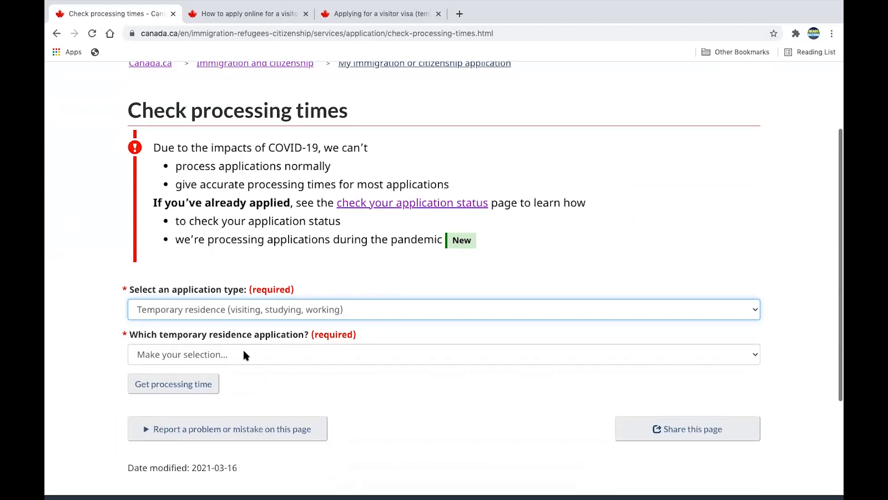
pyautogui.click(461, 356)
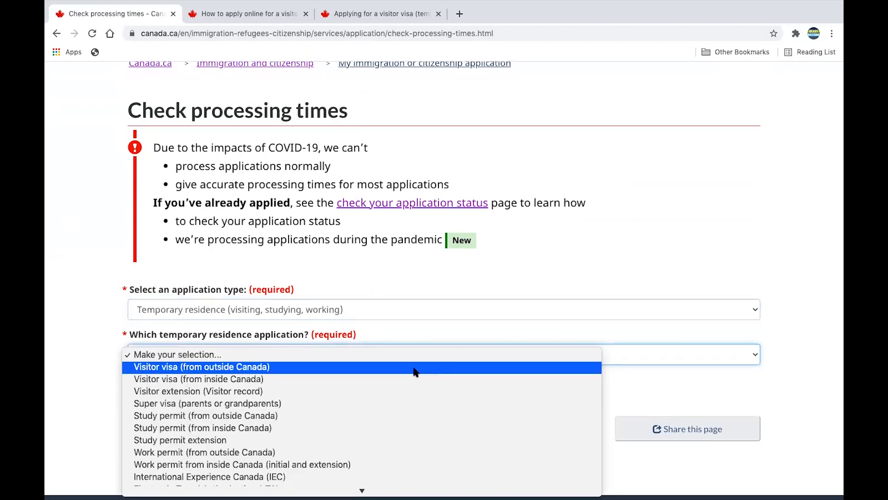
pyautogui.click(340, 367)
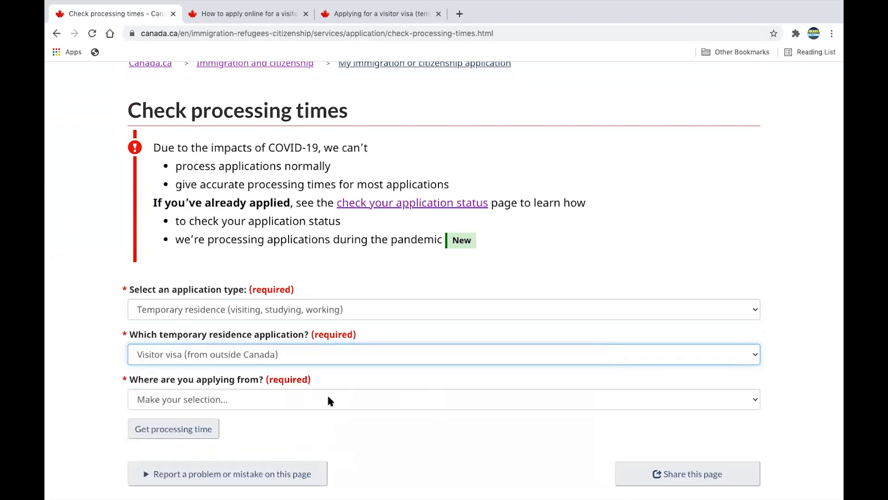
# Select Nigeria as the country of application and request the visitor visa processing time.
pyautogui.click(376, 394)
pyautogui.press('n')
pyautogui.scroll(-3, 376, 394)
pyautogui.scroll(-1, 374, 393)
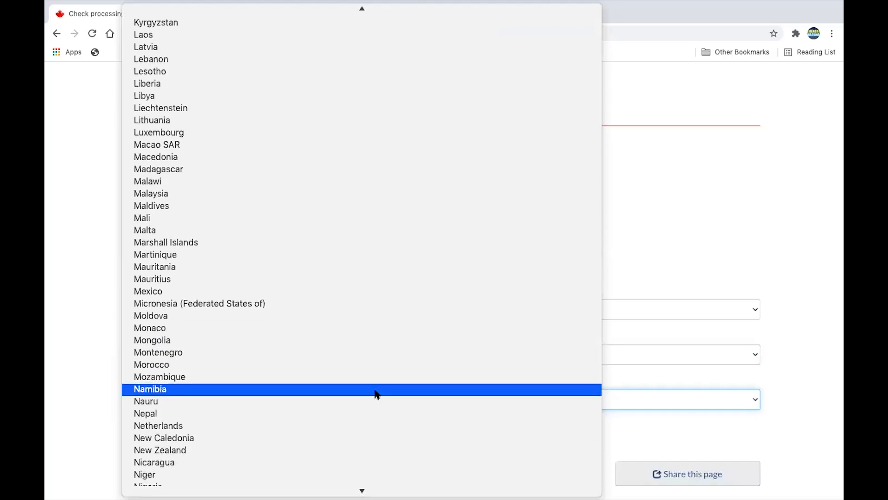
pyautogui.scroll(-2, 286, 458)
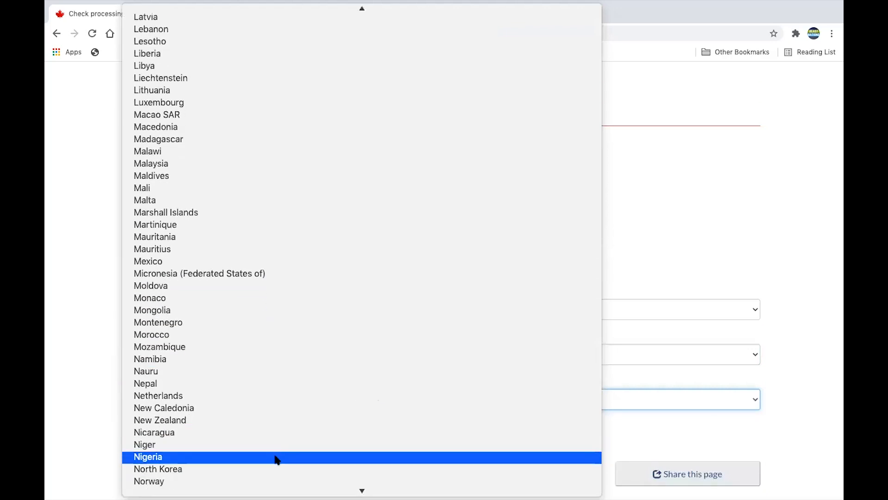
pyautogui.click(280, 457)
pyautogui.click(174, 429)
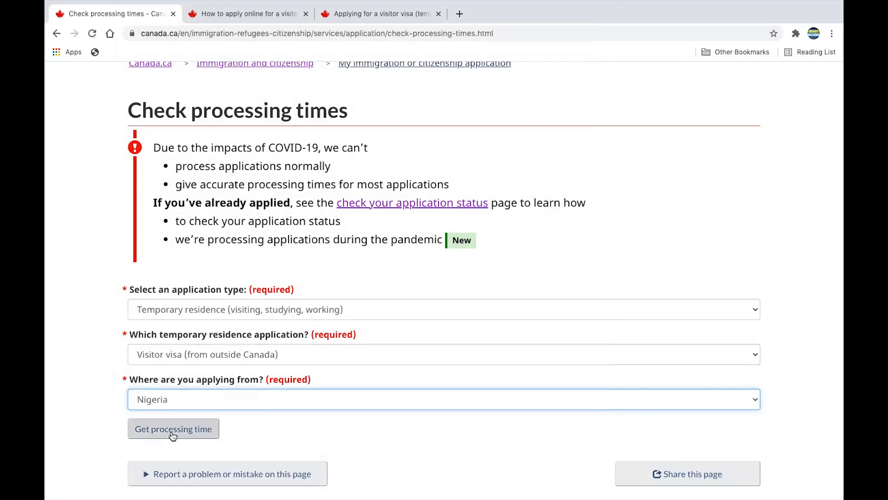